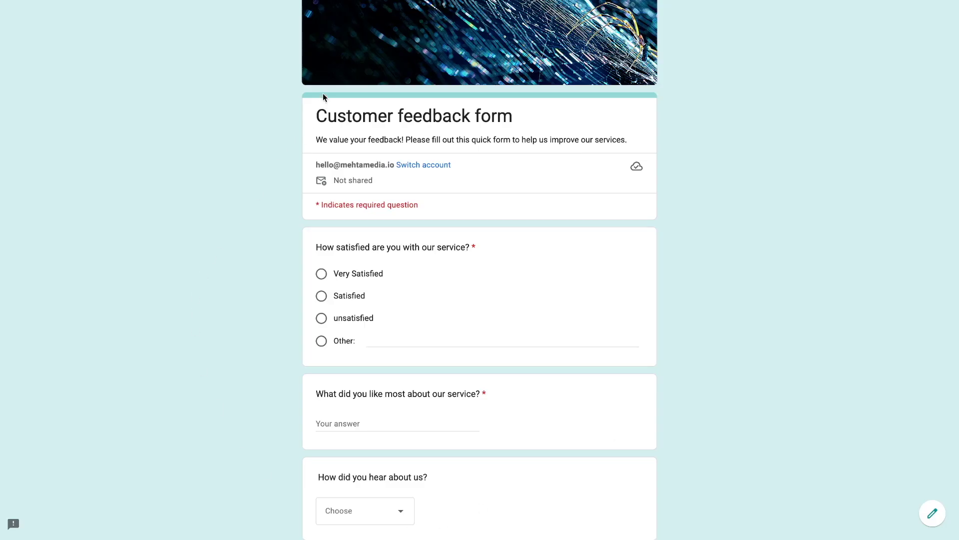
Examine the finished Customer feedback form's responses by summary, question and individual, and its preview.
key("ctrl+w")
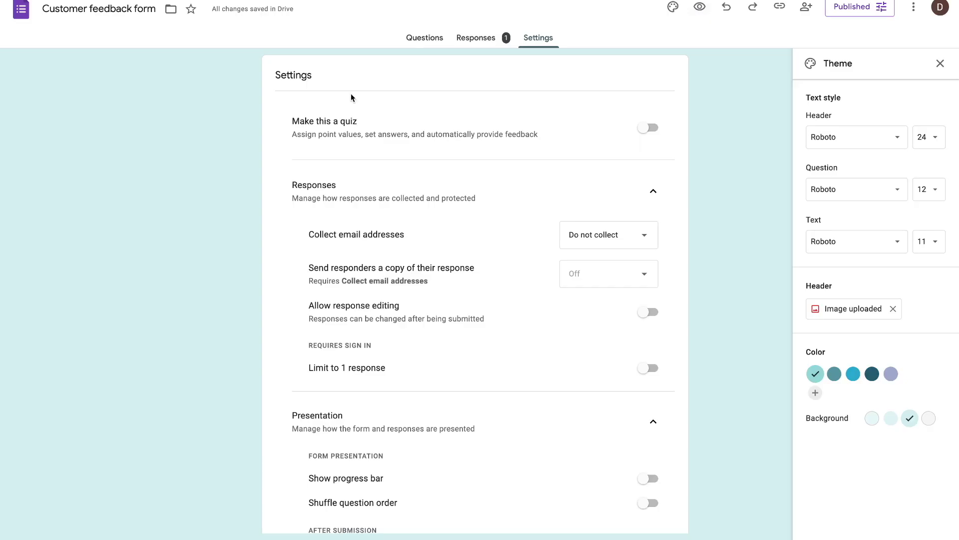
left_click(458, 43)
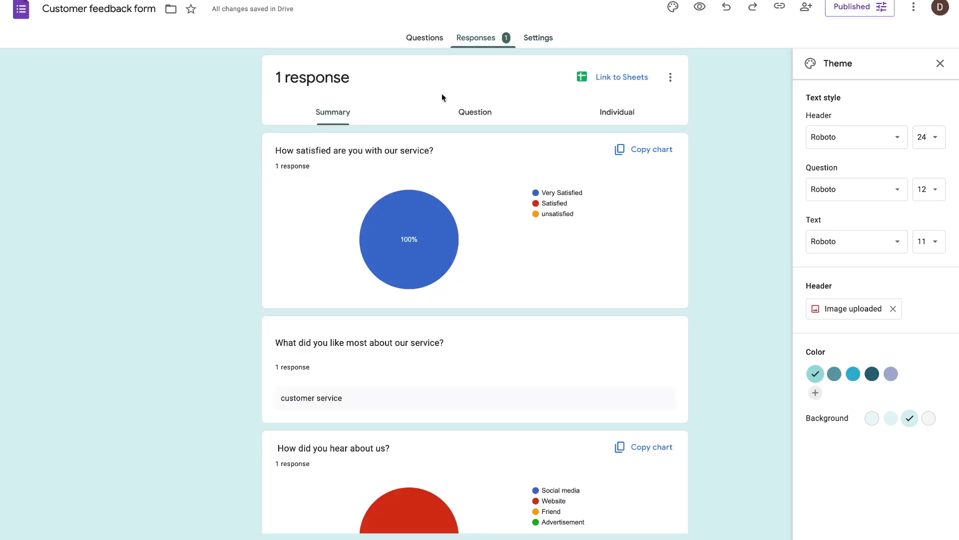
left_click(457, 109)
left_click(616, 112)
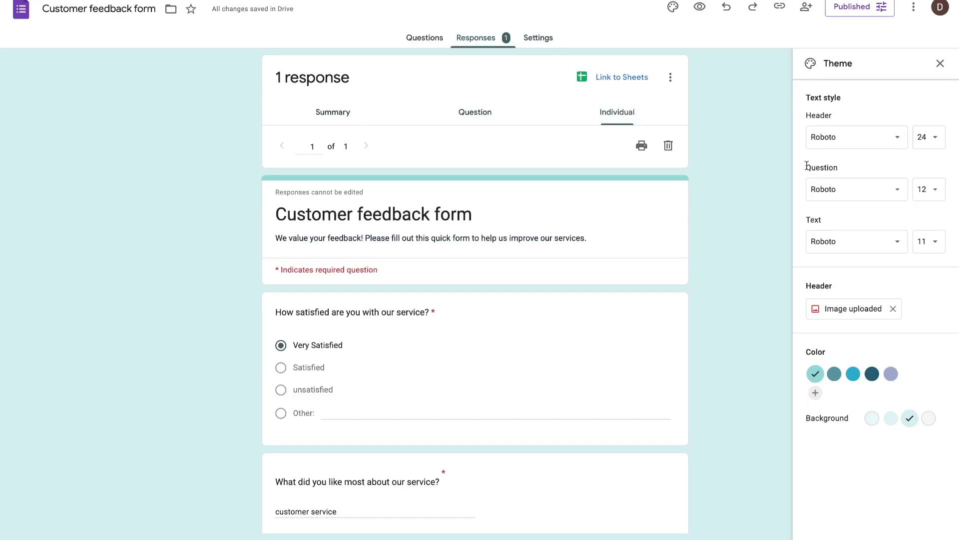
left_click(700, 8)
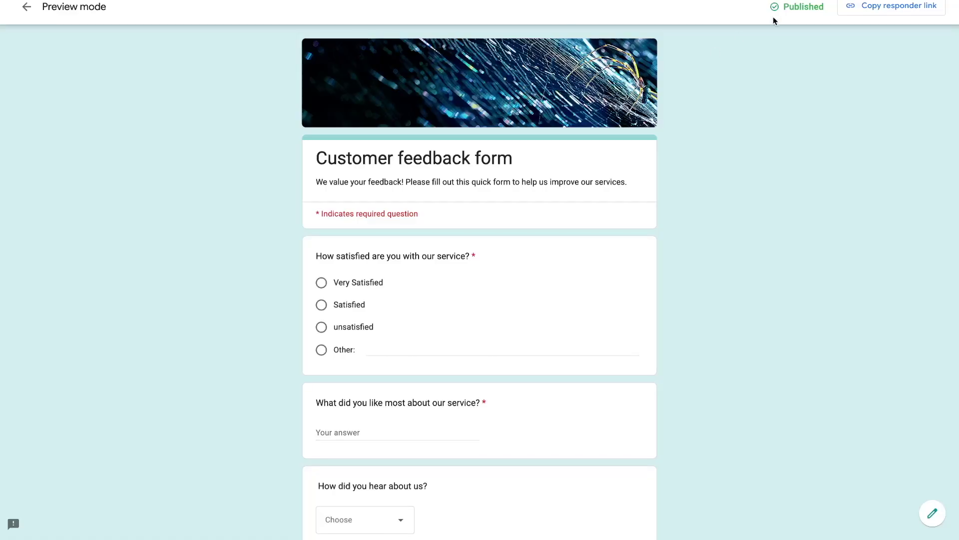
left_click(860, 14)
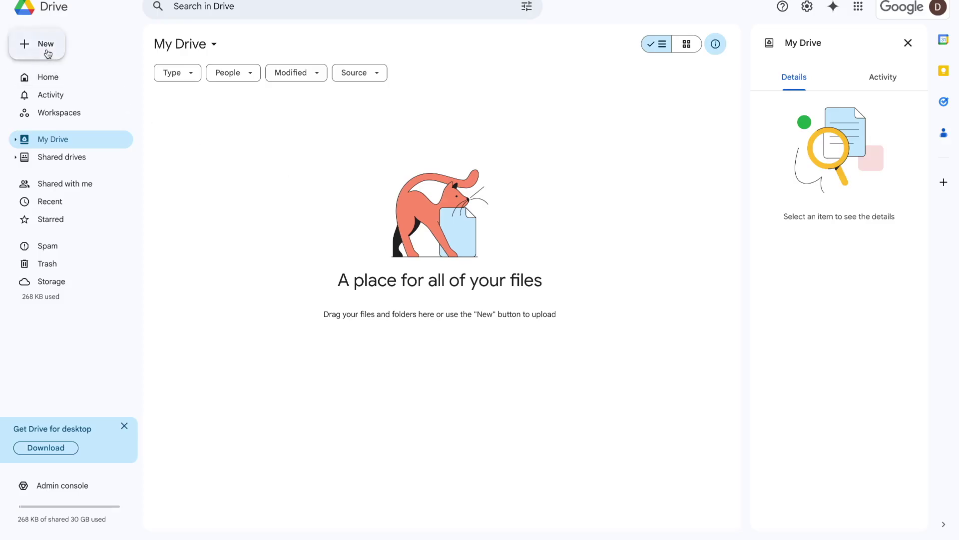
Create a blank Google Form from Drive and set its title and file name to "Customer feedback form".
left_click(20, 54)
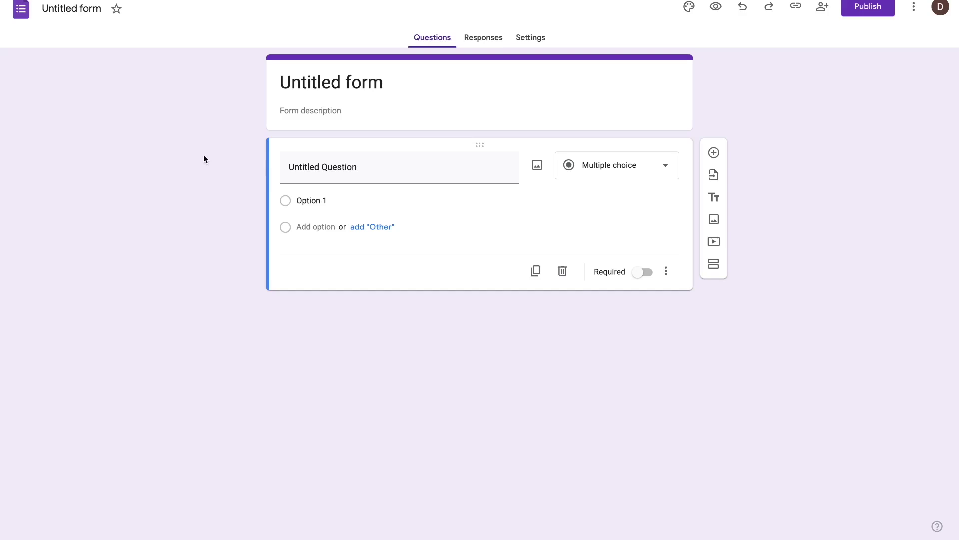
left_click(288, 82)
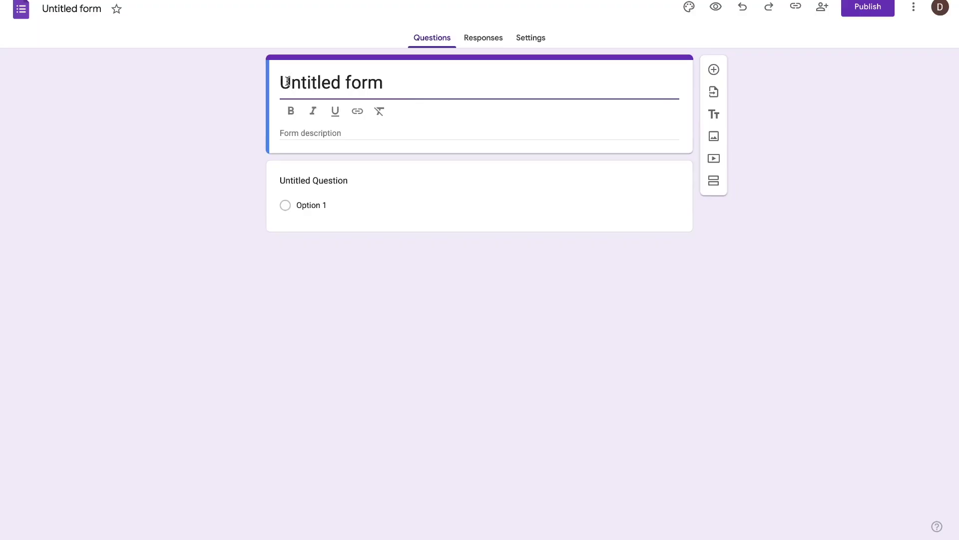
key("ctrl+a")
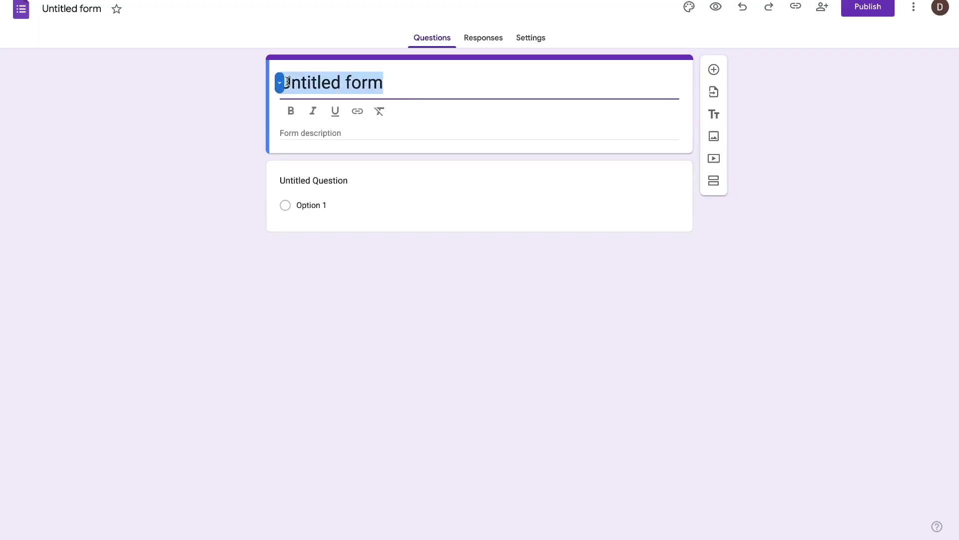
type("Customer feedback form")
left_click(194, 80)
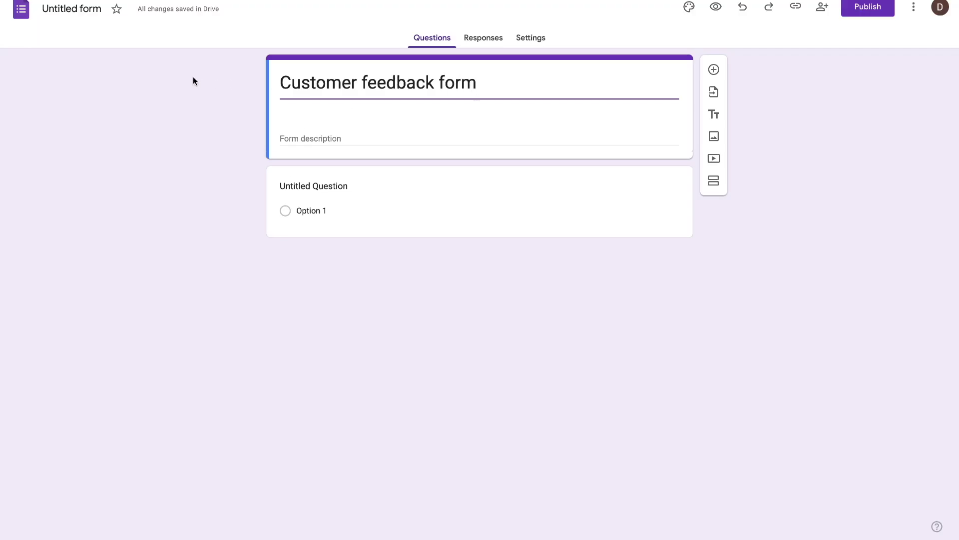
left_click(81, 9)
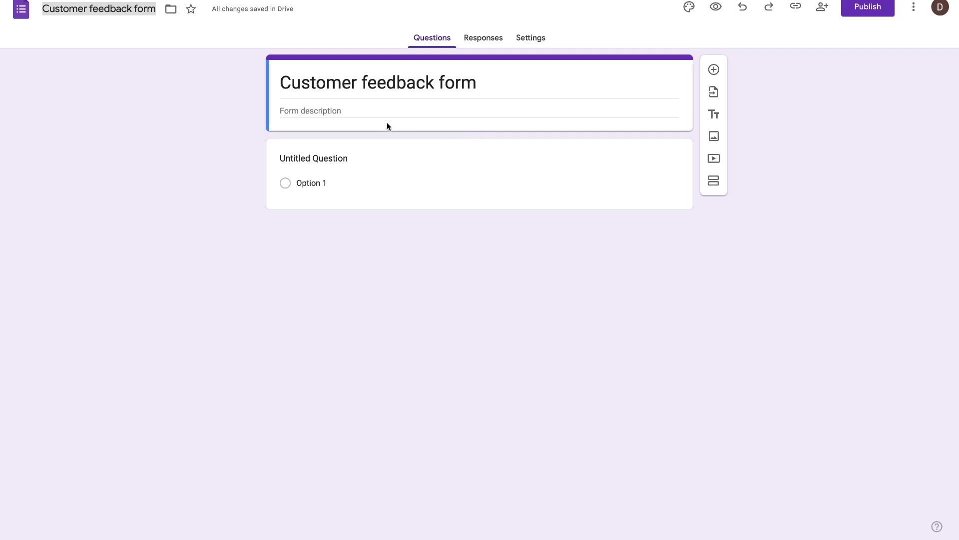
Set the form description to "We value your feedback! Please fill out this quick form to help us improve our services.".
left_click(381, 110)
type("We value your feedback! Please fill out this quick form to help us improve our services.")
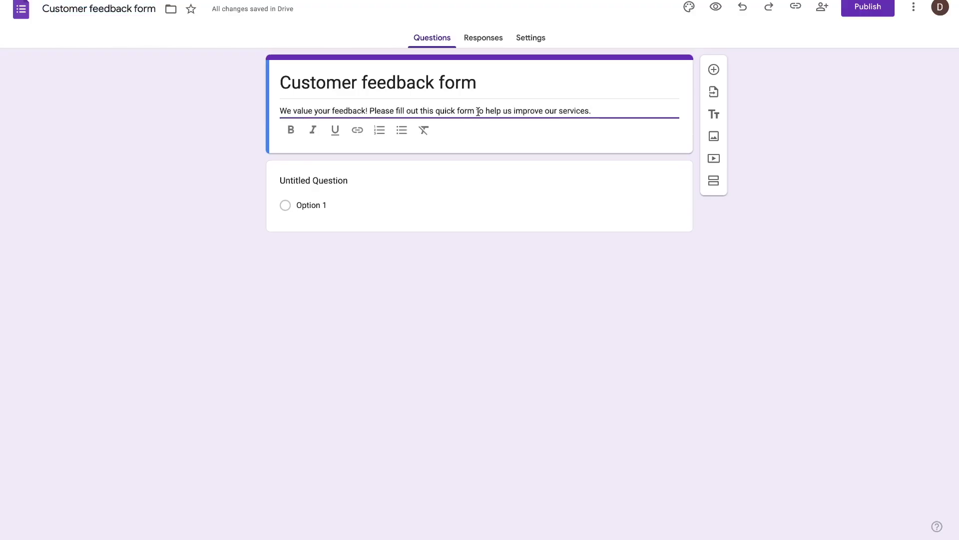
left_click(236, 133)
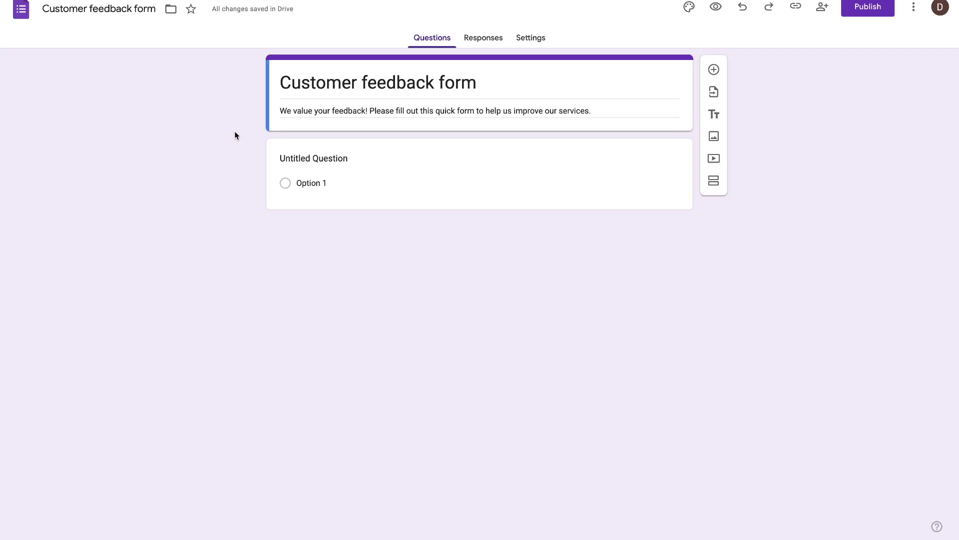
Set the first question to "How satisfied are you with our service?" and make it multiple choice.
left_click(307, 159)
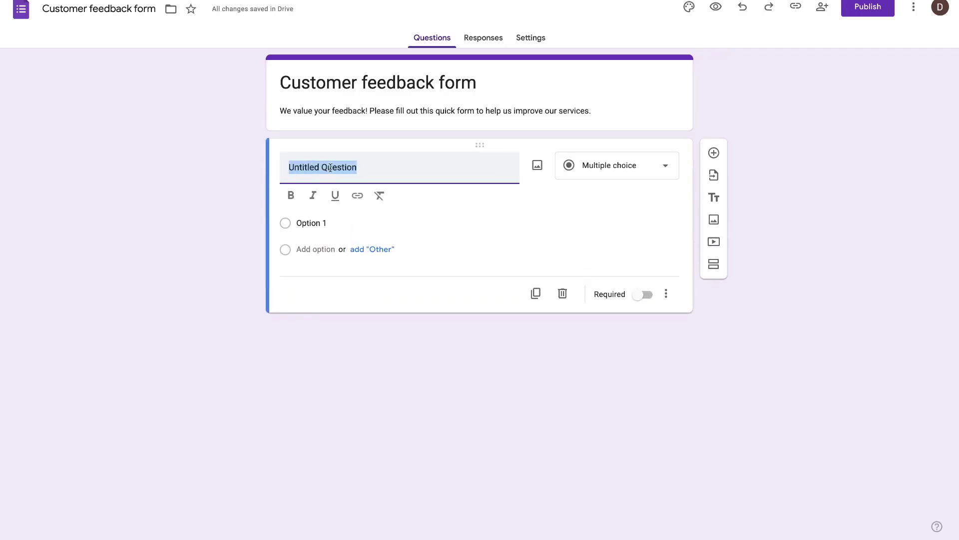
type("How satisfied are you with our service?")
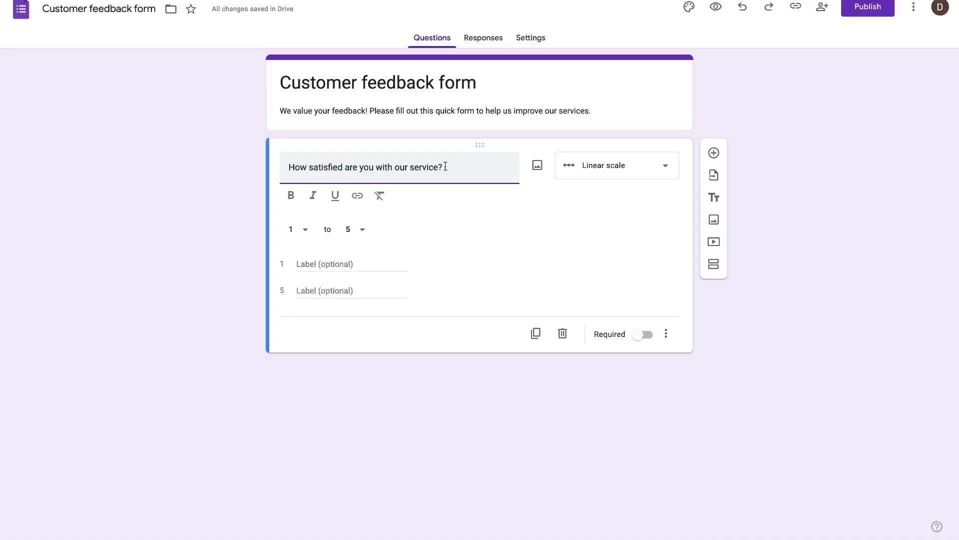
left_click(611, 171)
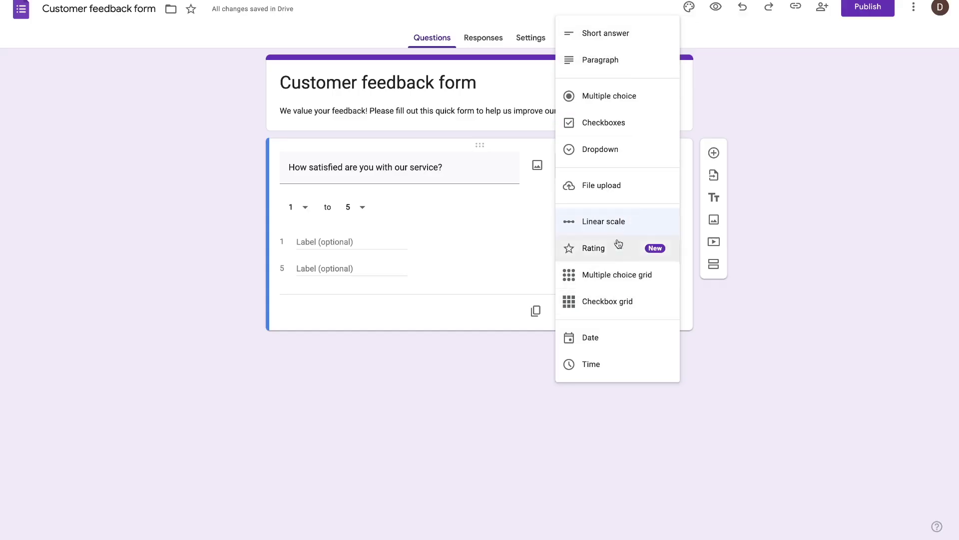
left_click(613, 102)
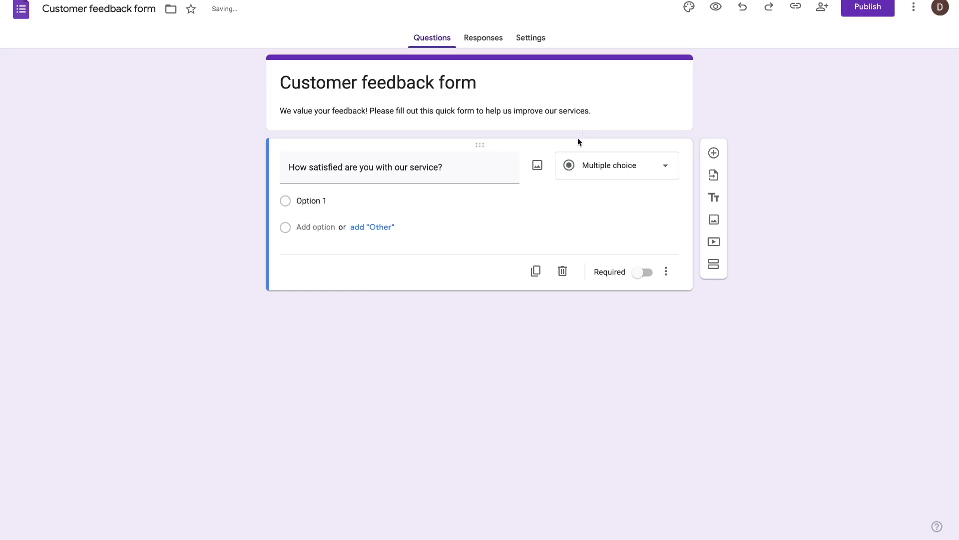
Give the satisfaction question the options "Very Satisfied", "Satisfied", "unsatisfied" and Other, and make it required.
left_click(318, 202)
type("Very Satisfied")
left_click(311, 228)
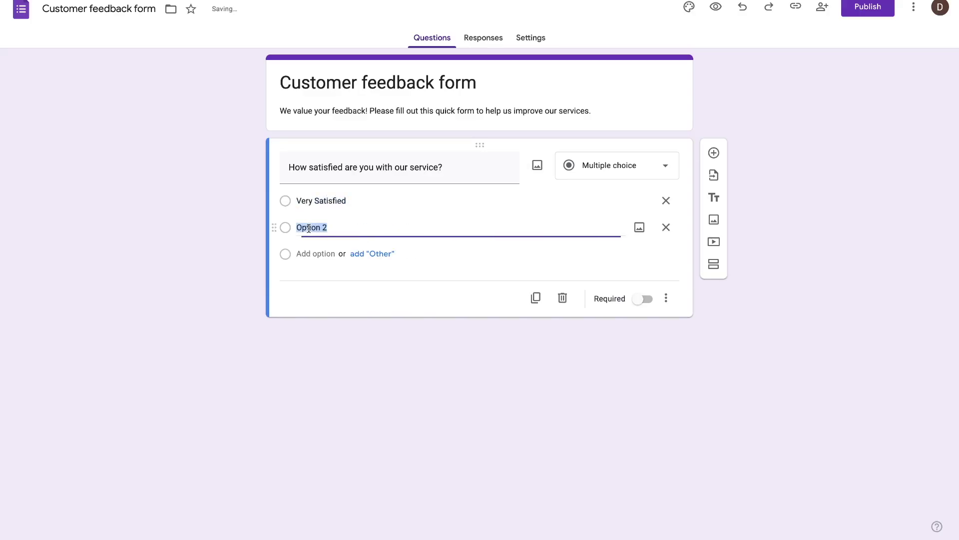
type("Satisfied")
left_click(314, 254)
type("Satisfied")
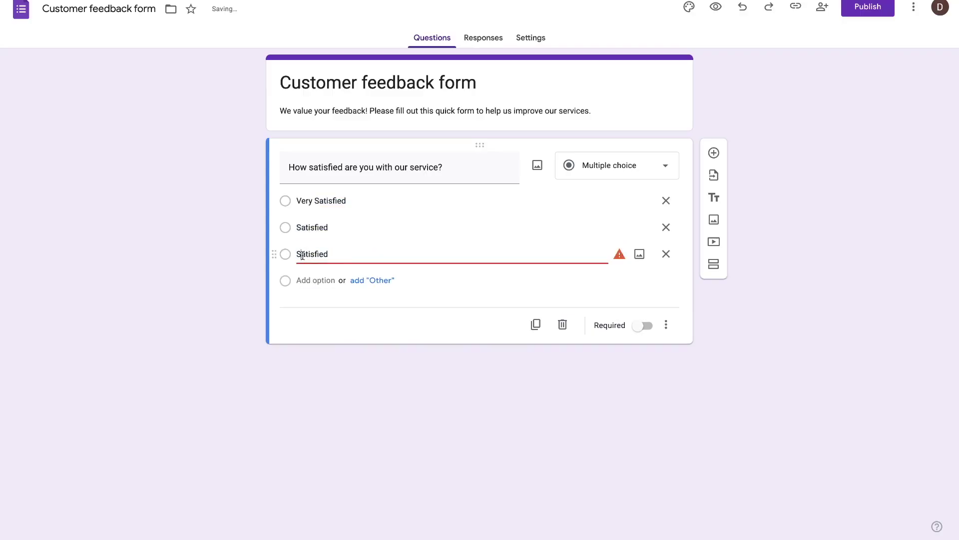
left_click(301, 255)
key("BackSpace")
type("uns")
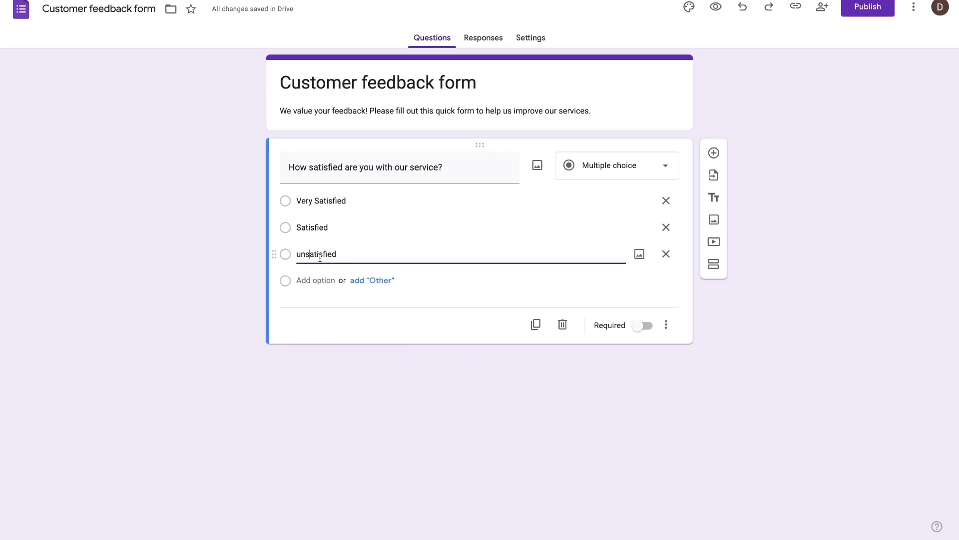
left_click(378, 283)
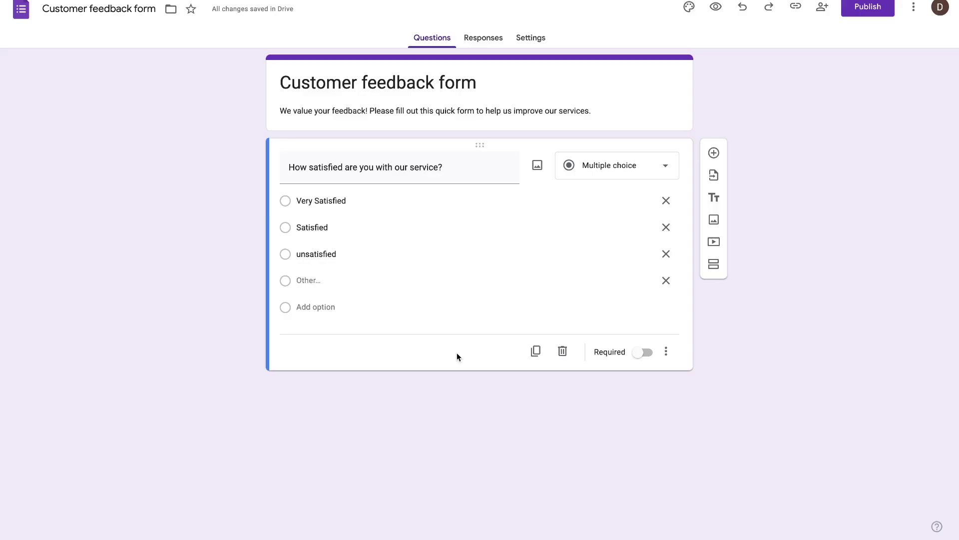
left_click(643, 353)
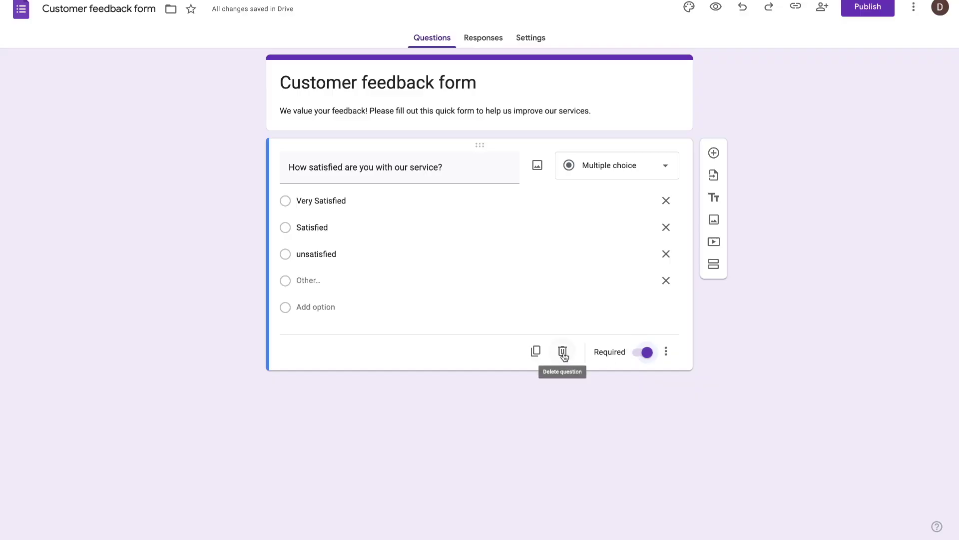
Duplicate the satisfaction question, reorder the two copies and delete one of them.
left_click(535, 352)
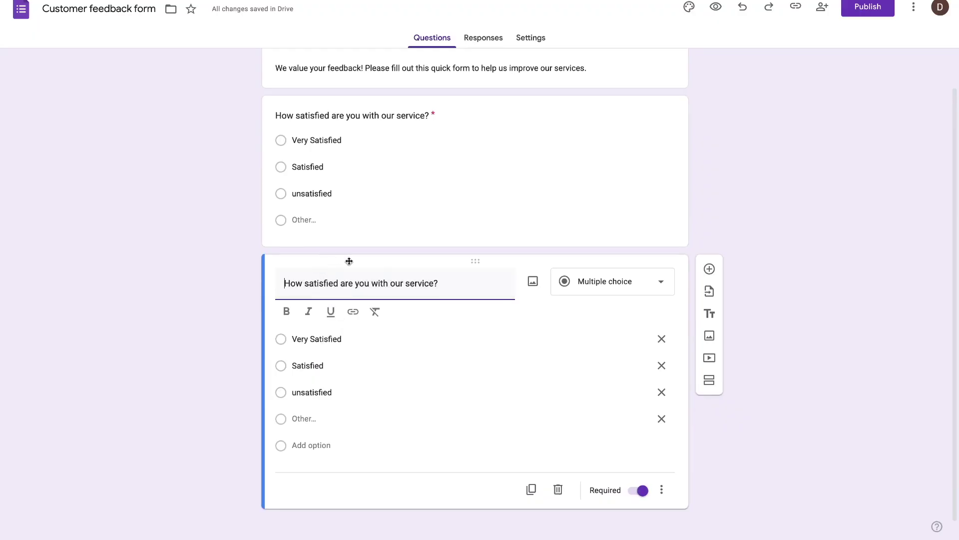
left_click_drag(475, 261, 462, 336)
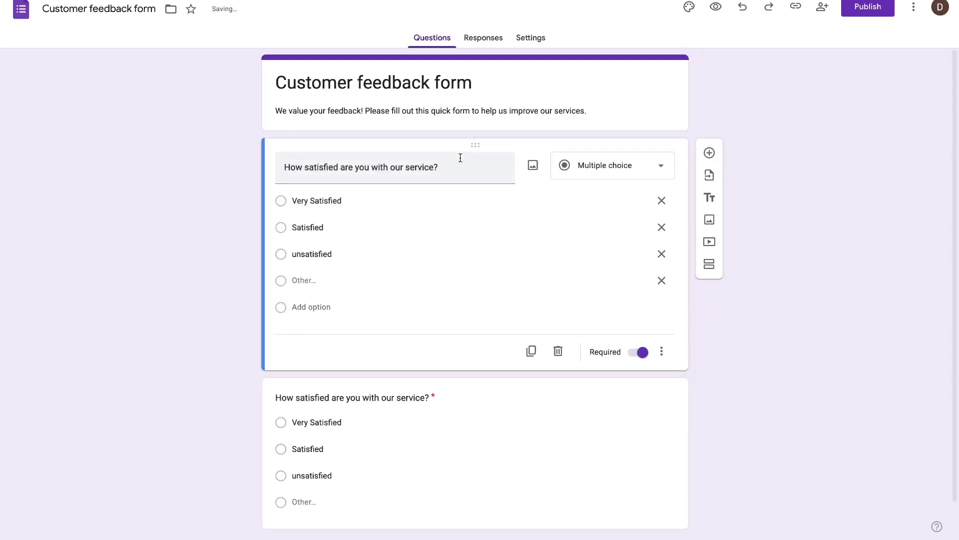
left_click(559, 352)
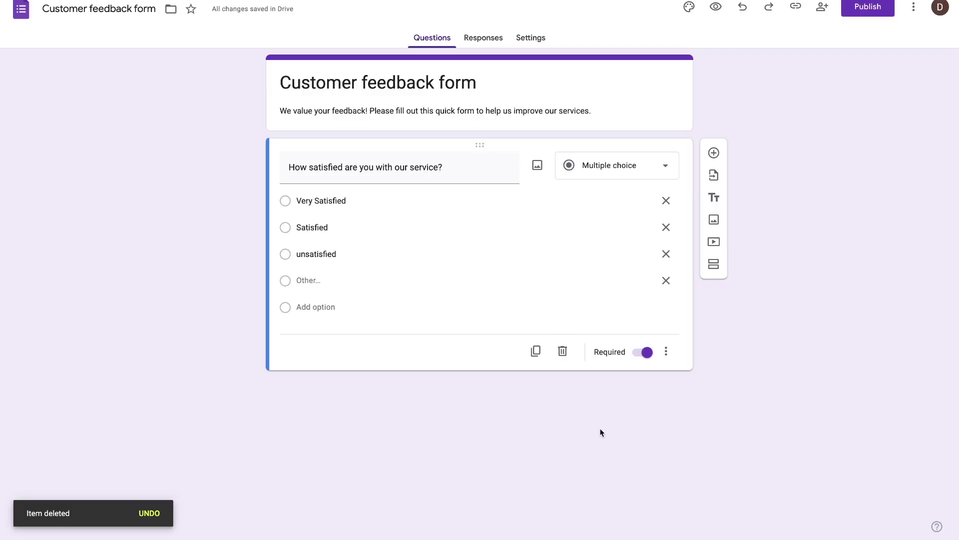
Add a required short answer question reading "What did you like most about our service?".
left_click(714, 153)
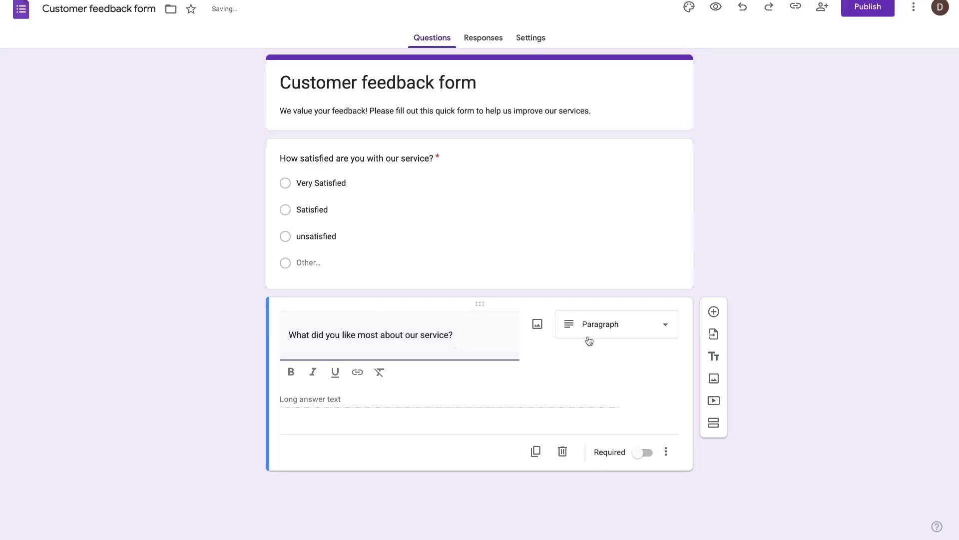
left_click(626, 334)
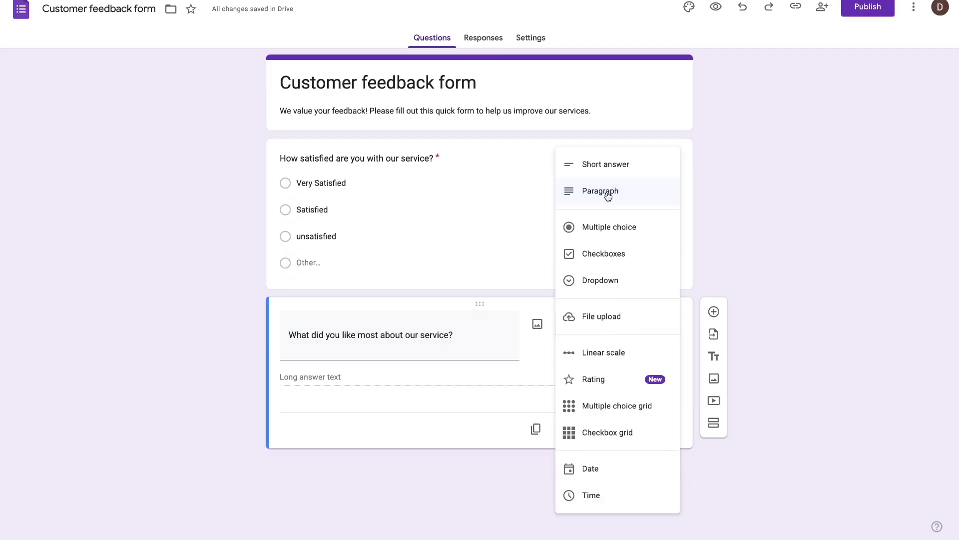
left_click(608, 166)
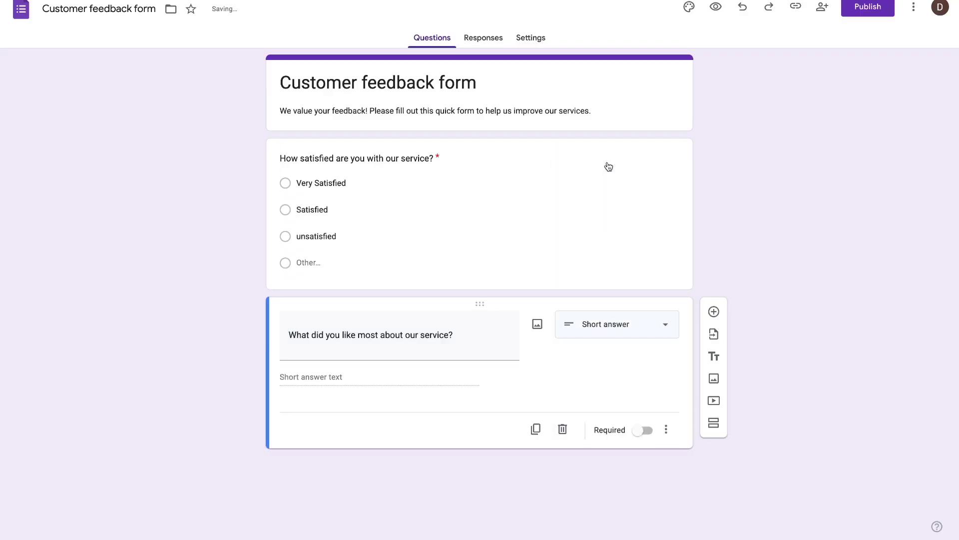
left_click(640, 431)
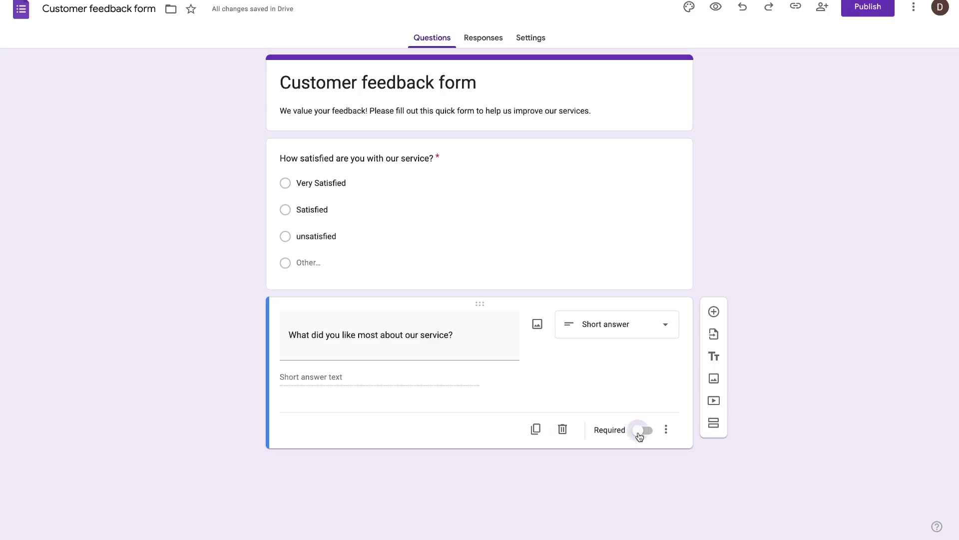
Add a third question reading "How did you hear about us?" and make it a dropdown.
left_click(714, 312)
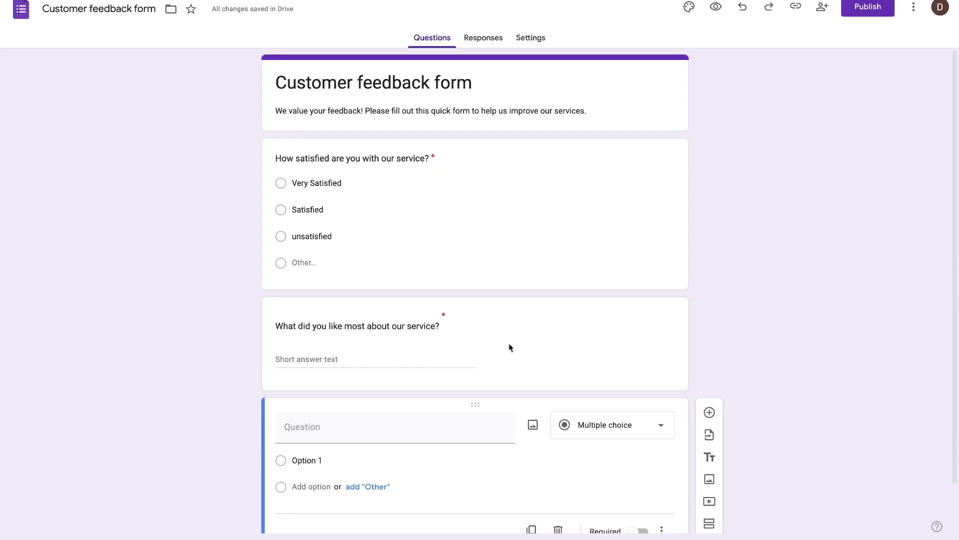
left_click(375, 428)
type("How did you hear about us?")
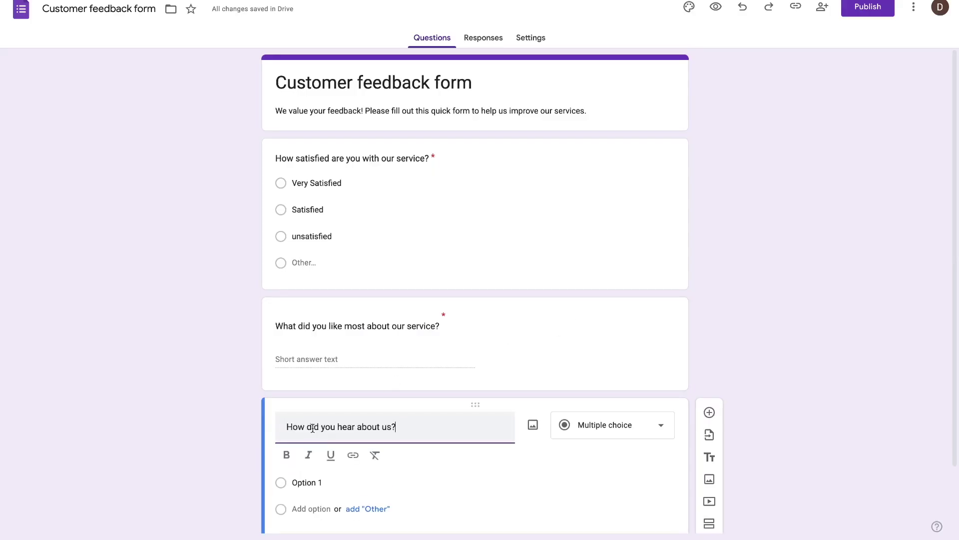
left_click(621, 431)
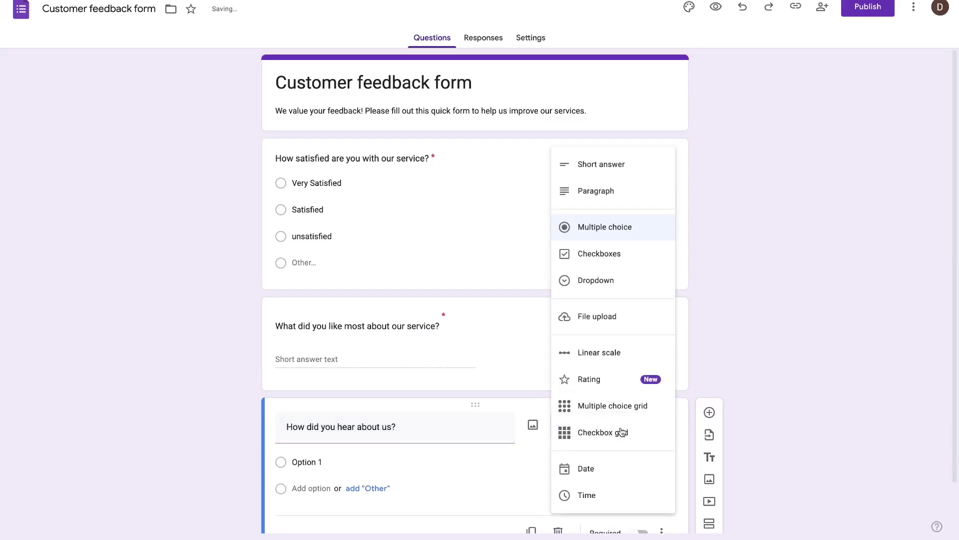
left_click(610, 279)
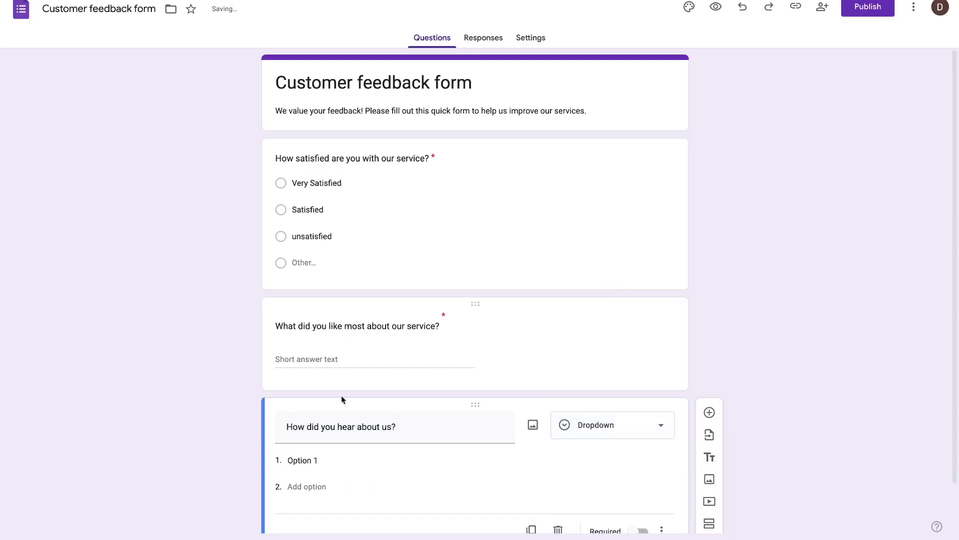
Give the "How did you hear about us?" dropdown the options "Social media", "Website", "Friend" and "Advertisement".
scroll(174, 423, "down", 1)
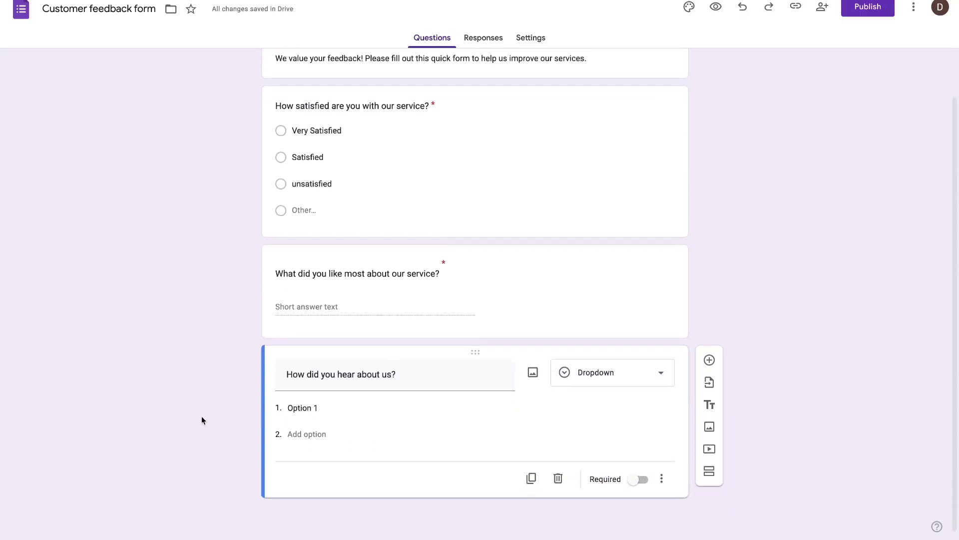
left_click(316, 407)
type("Social media")
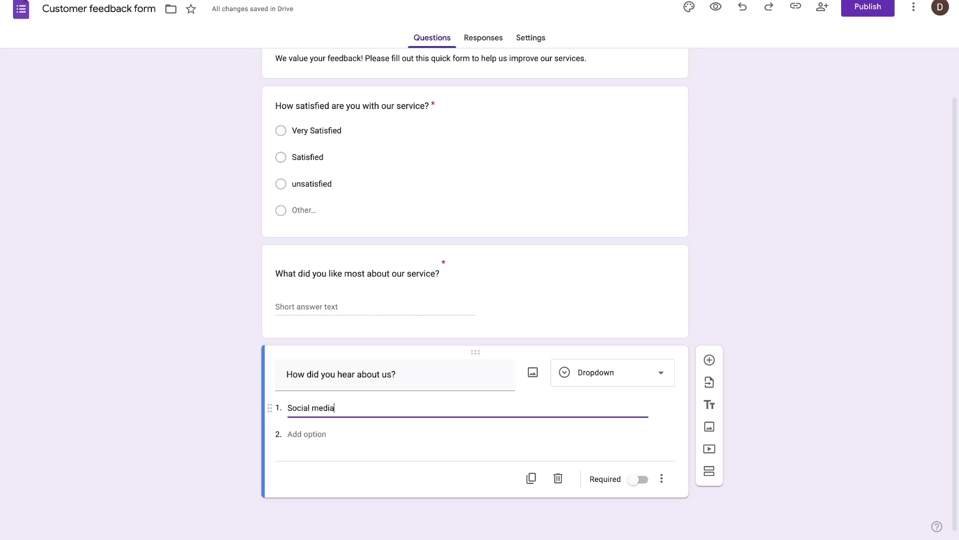
left_click(306, 435)
type("Website")
left_click(304, 460)
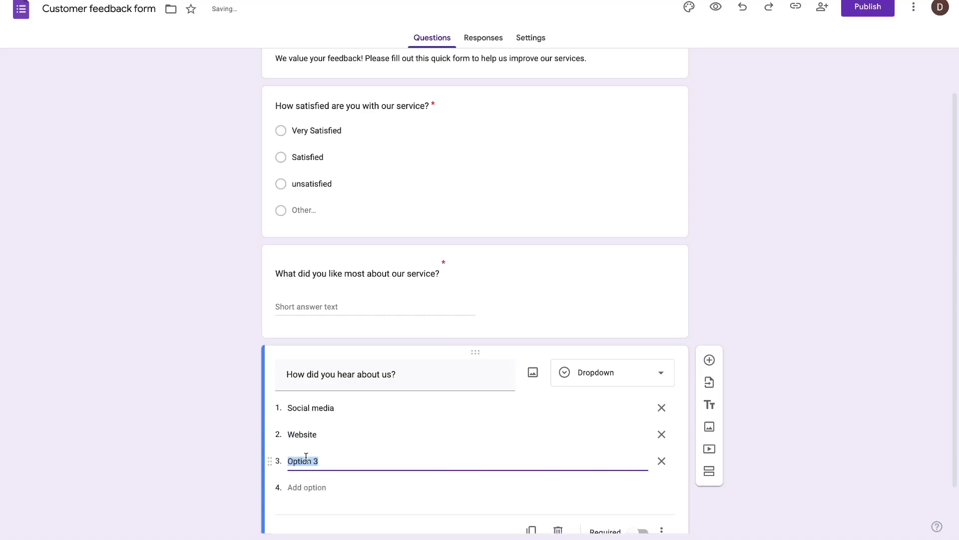
type("Friend")
left_click(312, 487)
type("Advertisement")
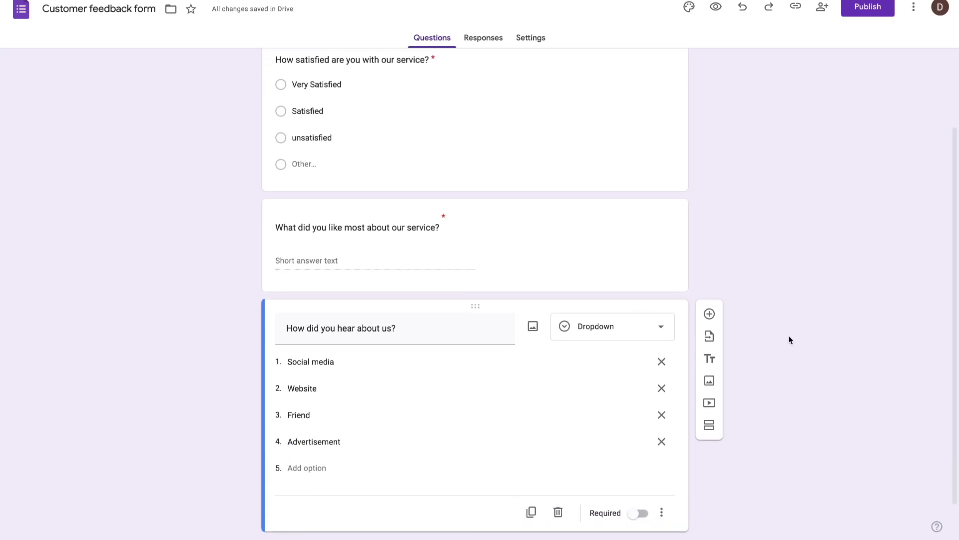
Add a new section after the dropdown question and delete that section.
scroll(787, 350, "down", 1)
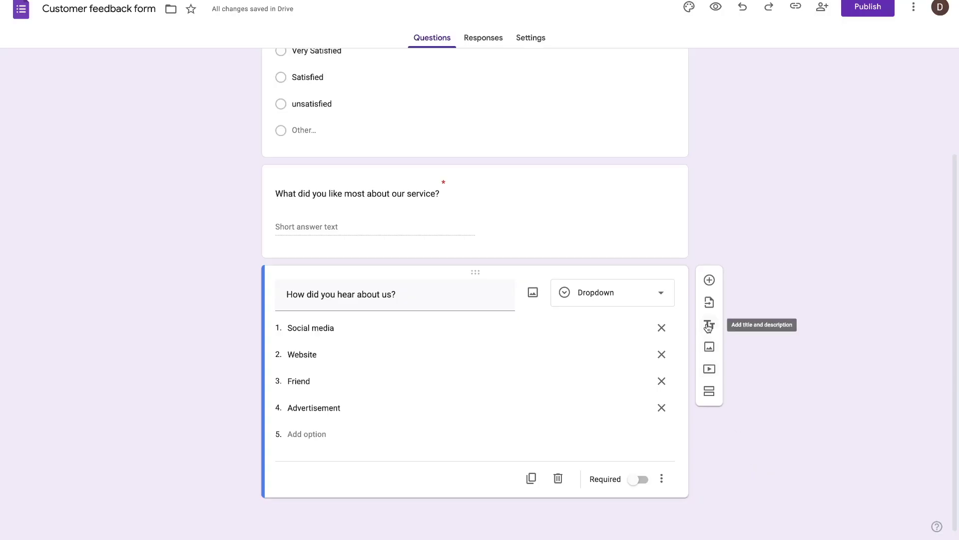
left_click(709, 391)
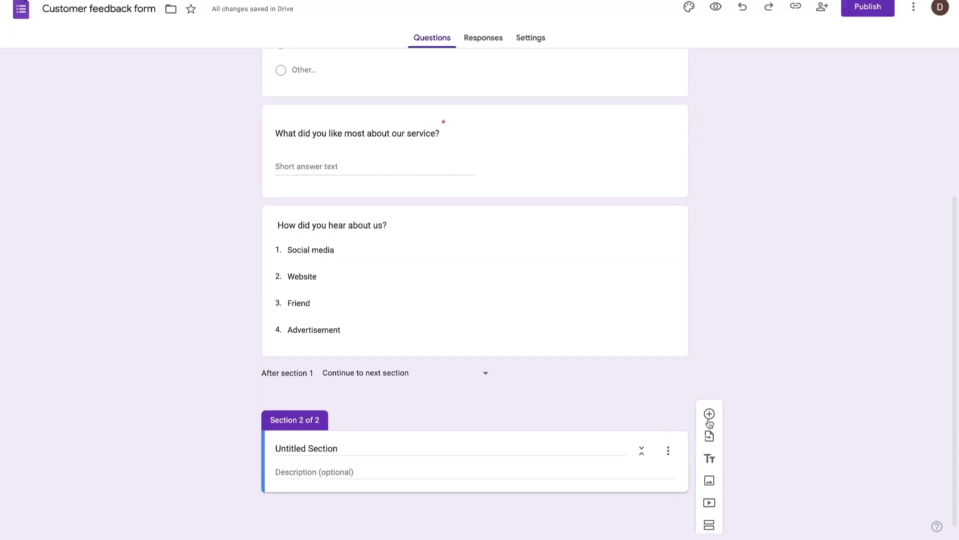
left_click(669, 451)
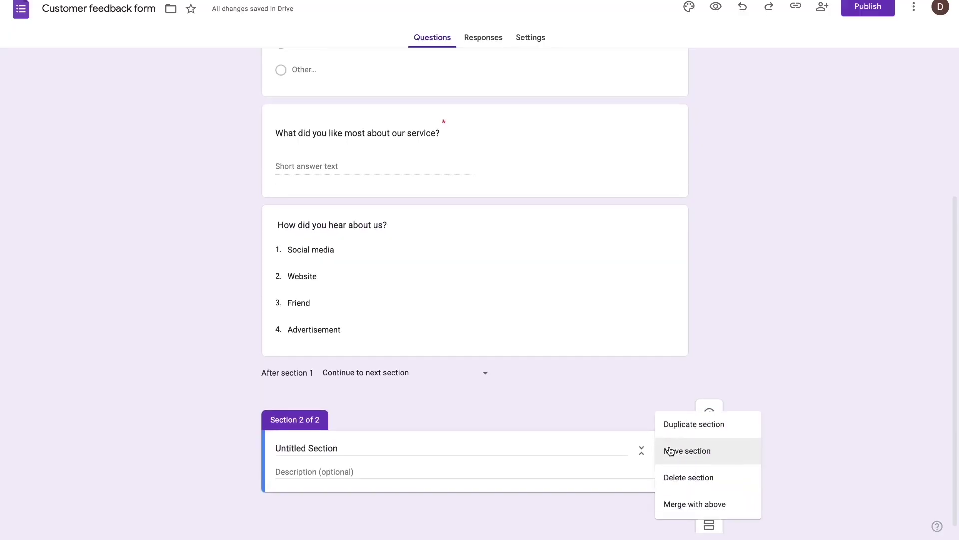
left_click(678, 480)
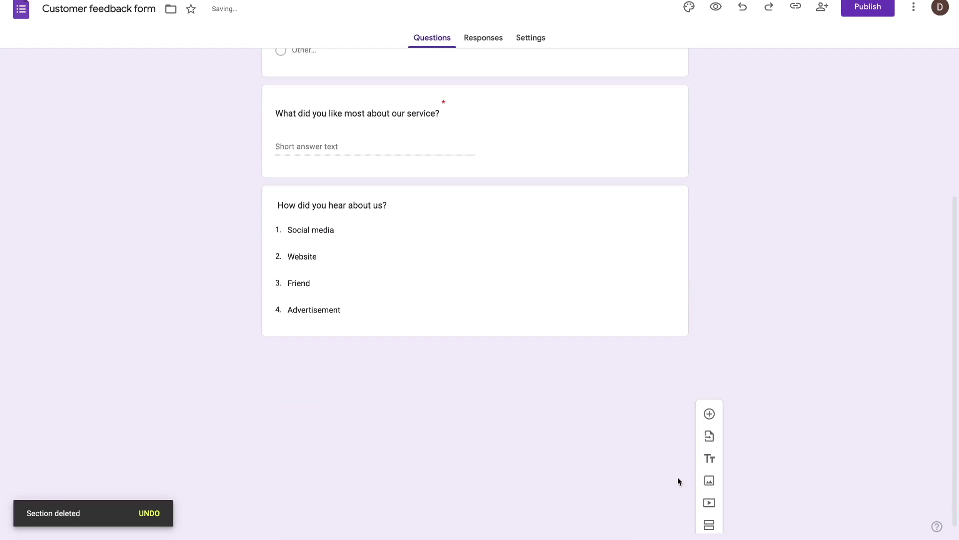
Insert the first Work and School theme image, the dark blue light streaks, as the form's header.
scroll(761, 382, "up", 4)
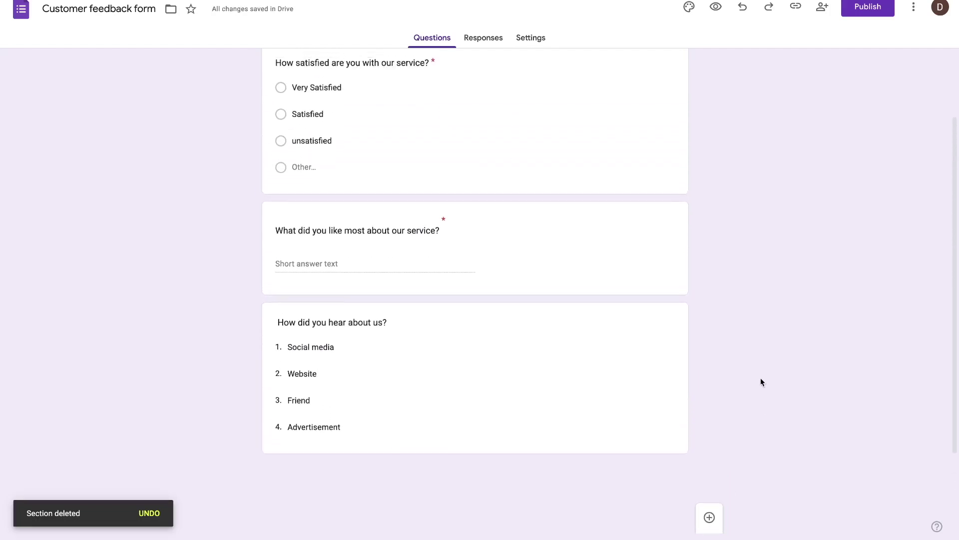
scroll(760, 383, "up", 1)
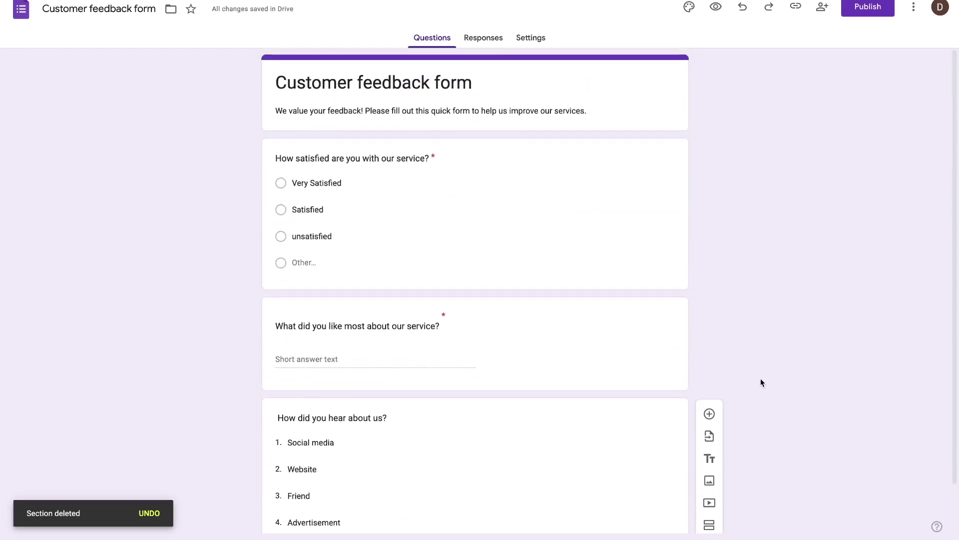
left_click(689, 10)
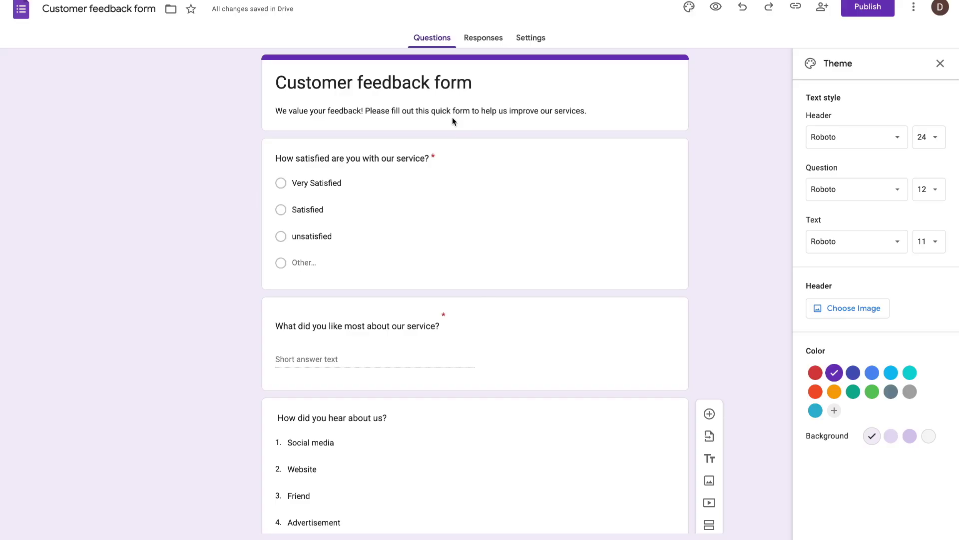
left_click(829, 309)
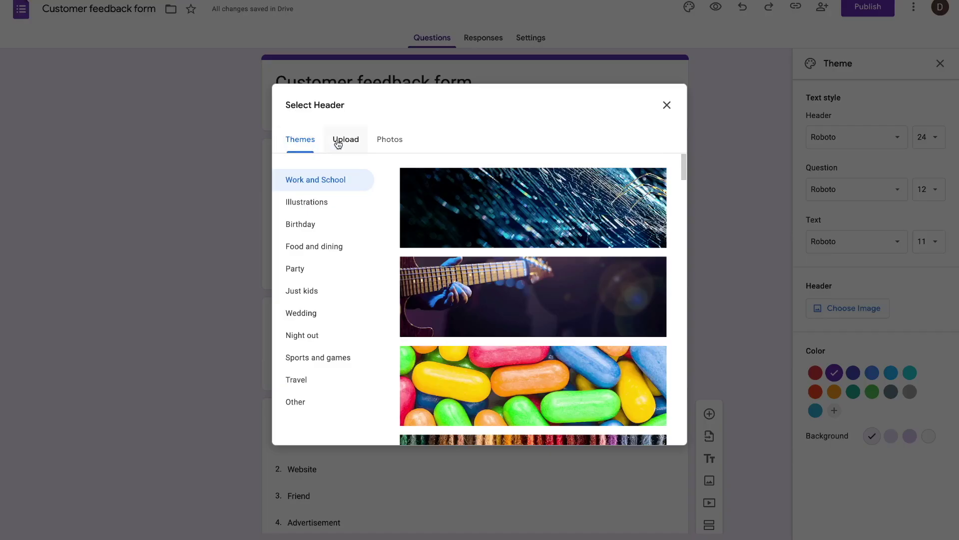
left_click(458, 206)
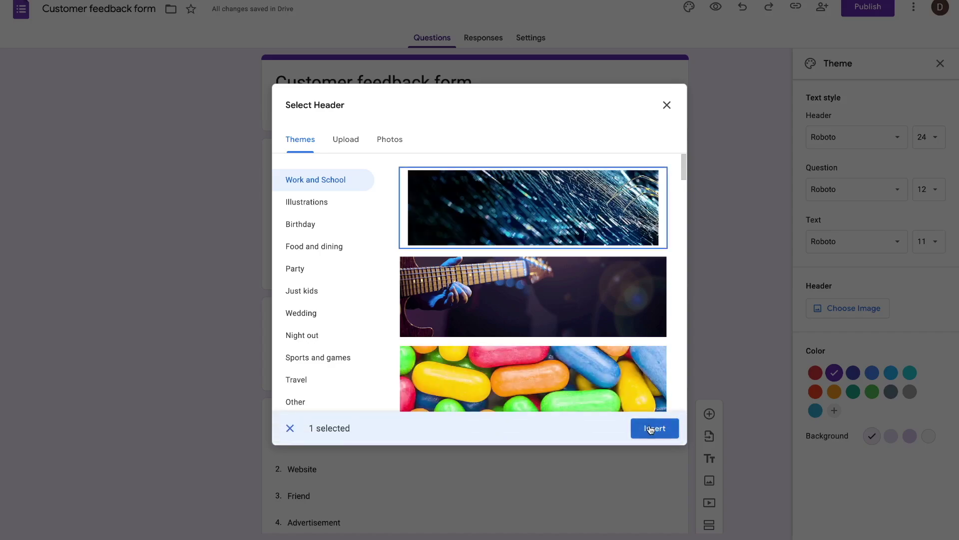
left_click(651, 429)
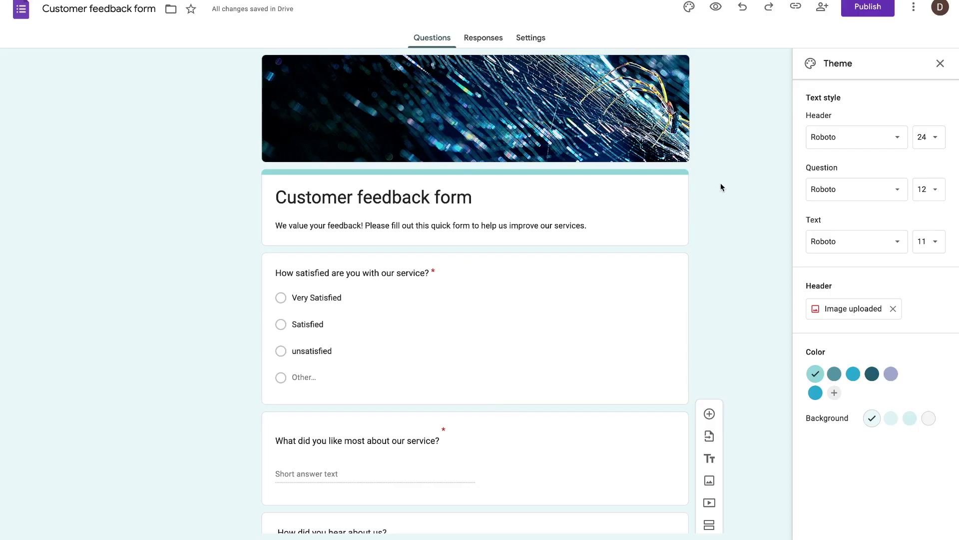
Set the theme color to light teal #8ed2d9 with the third background shade and close the theme settings.
left_click(836, 375)
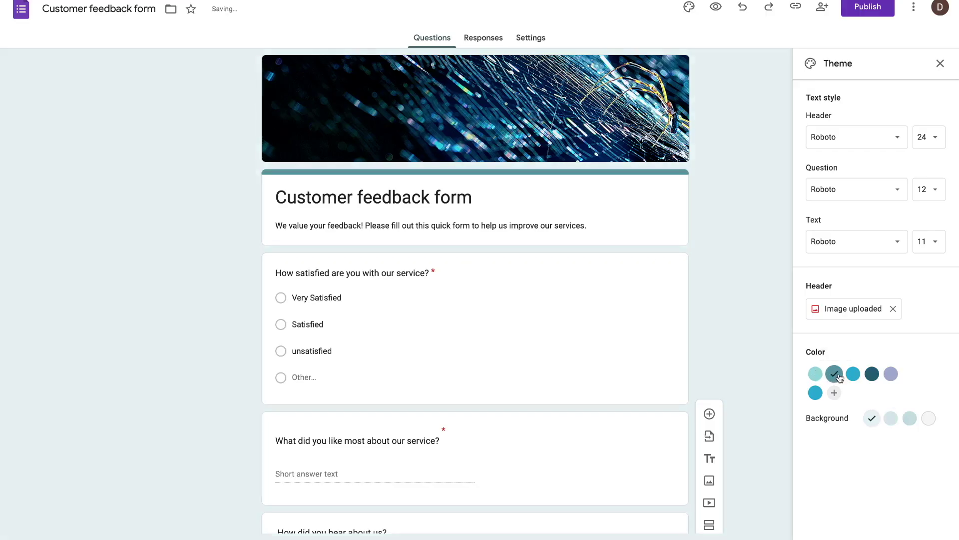
left_click(815, 374)
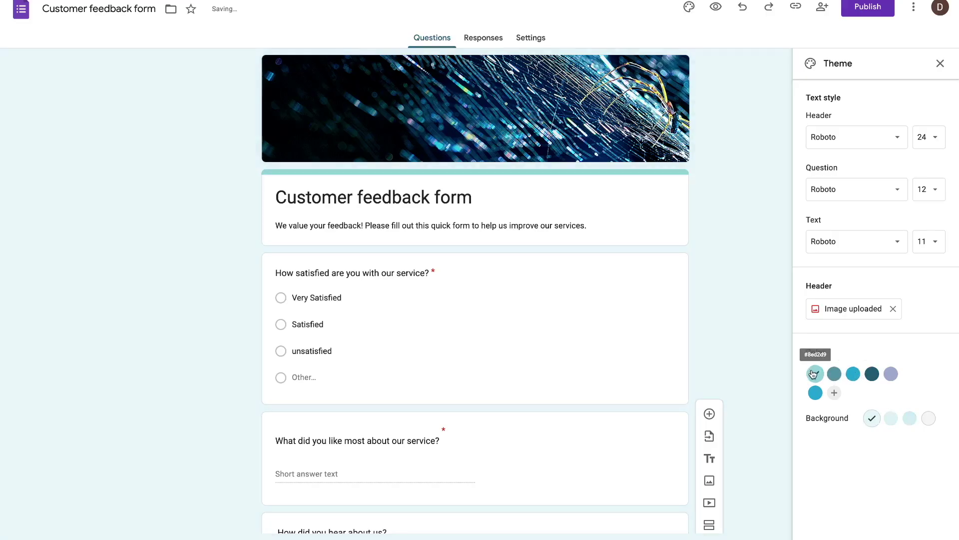
left_click(909, 424)
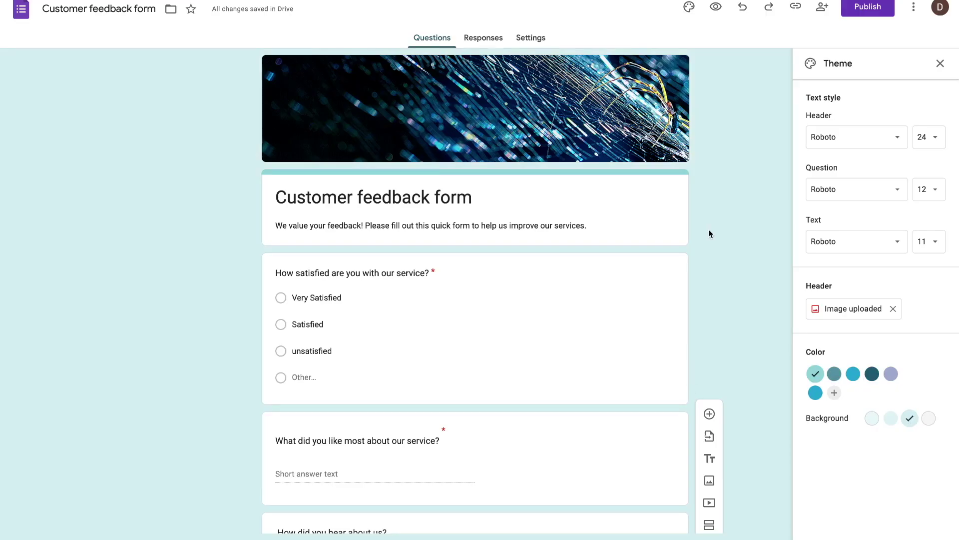
left_click(940, 64)
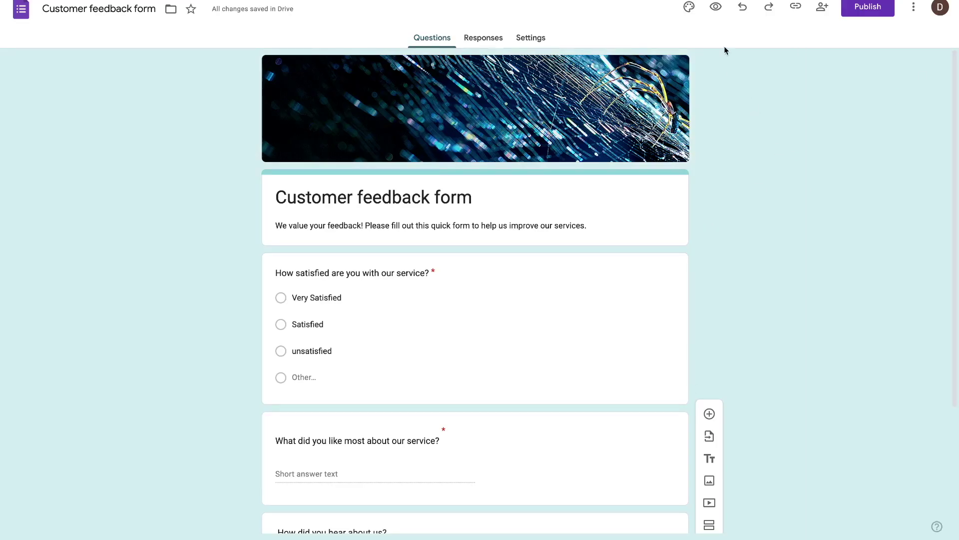
Preview the form as respondents see it and return to the editor.
left_click(716, 9)
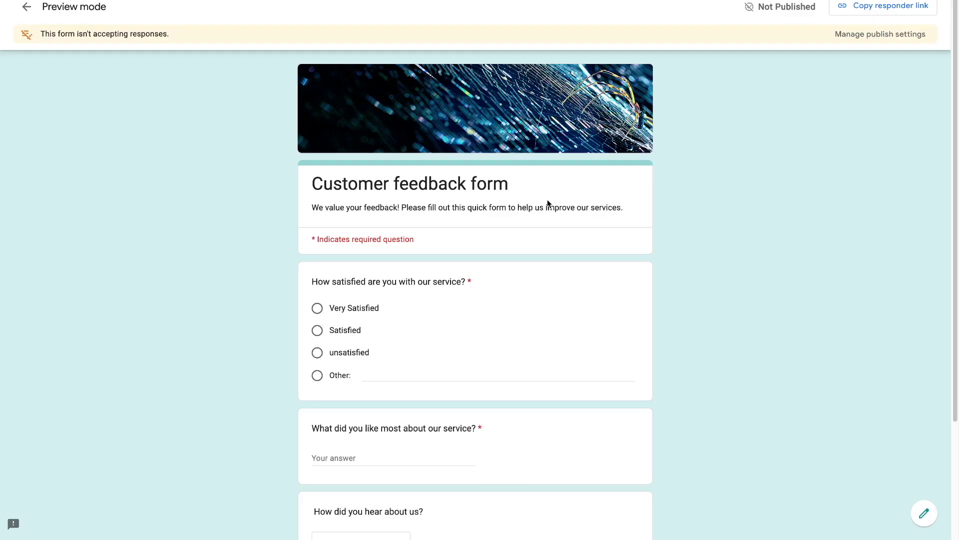
key("ctrl+w")
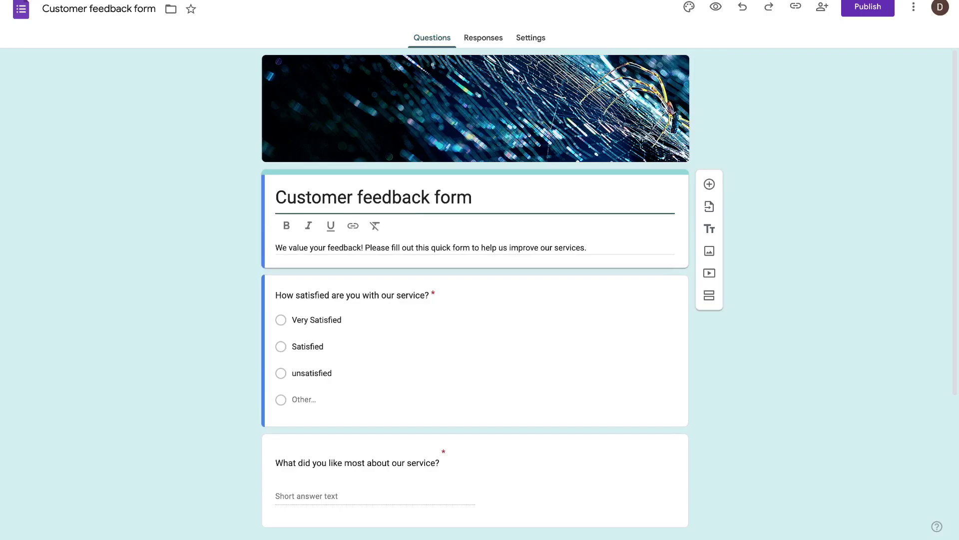
Turn on "Make this a quiz" in the form settings to view its options and turn it off again.
left_click(526, 42)
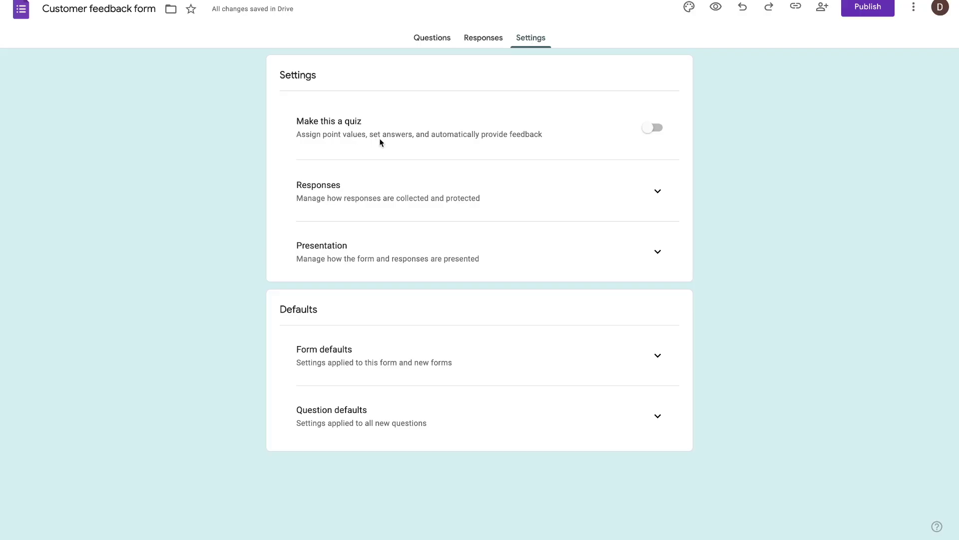
left_click(652, 127)
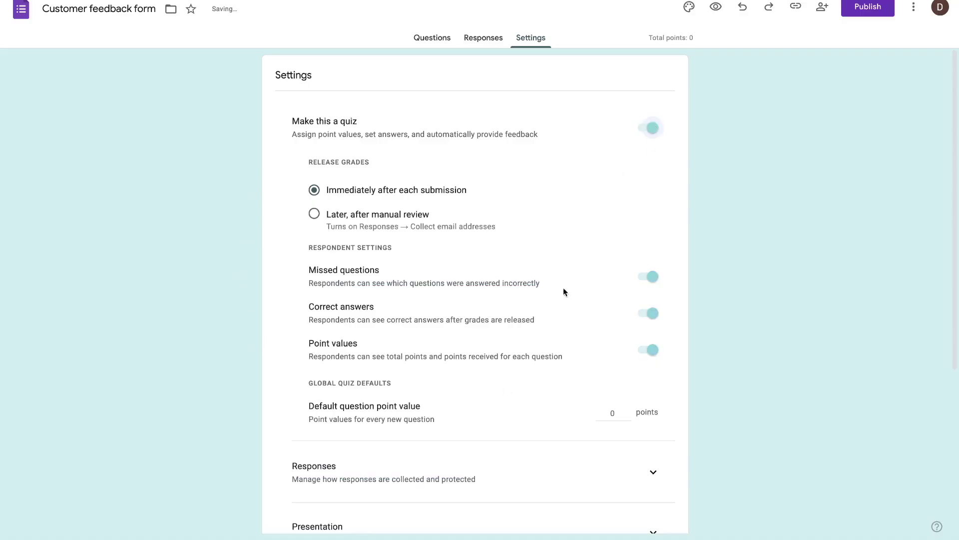
left_click(652, 128)
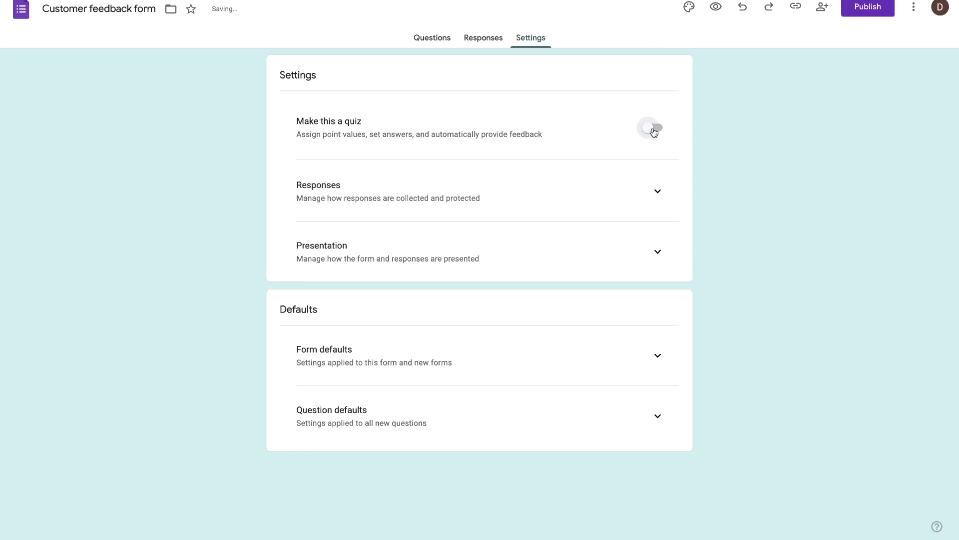
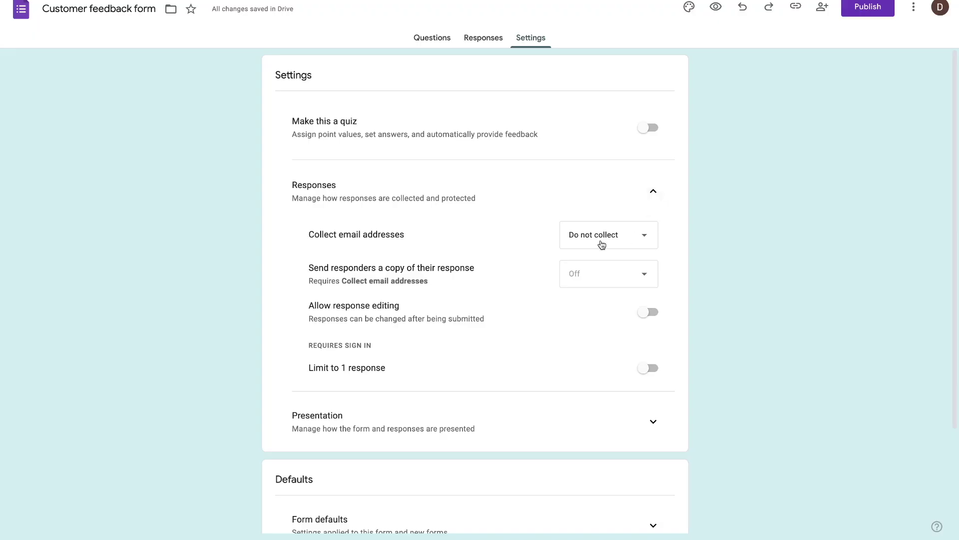
Try collecting email addresses as Verified and as Responder input, and check the resulting email field among the form's questions.
left_click(601, 244)
left_click(594, 262)
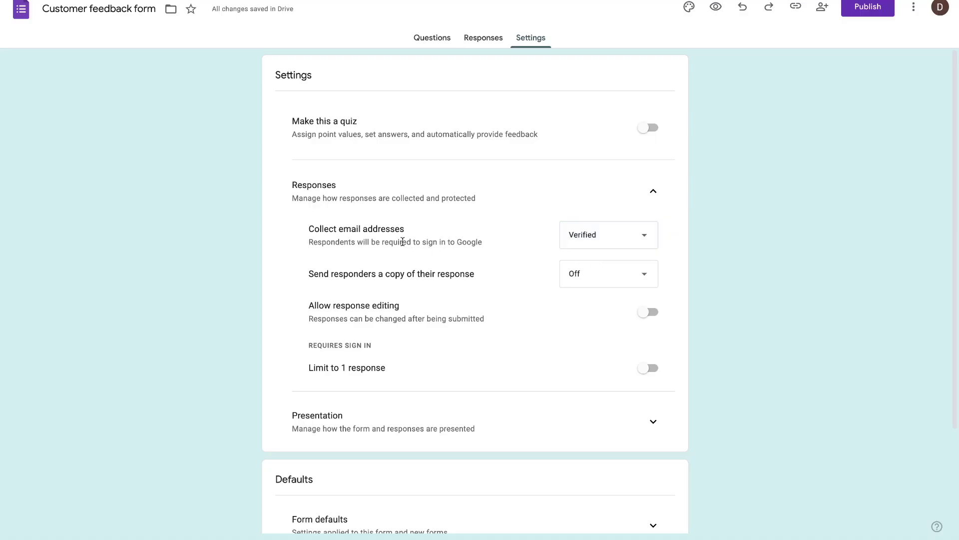
left_click_drag(382, 241, 488, 245)
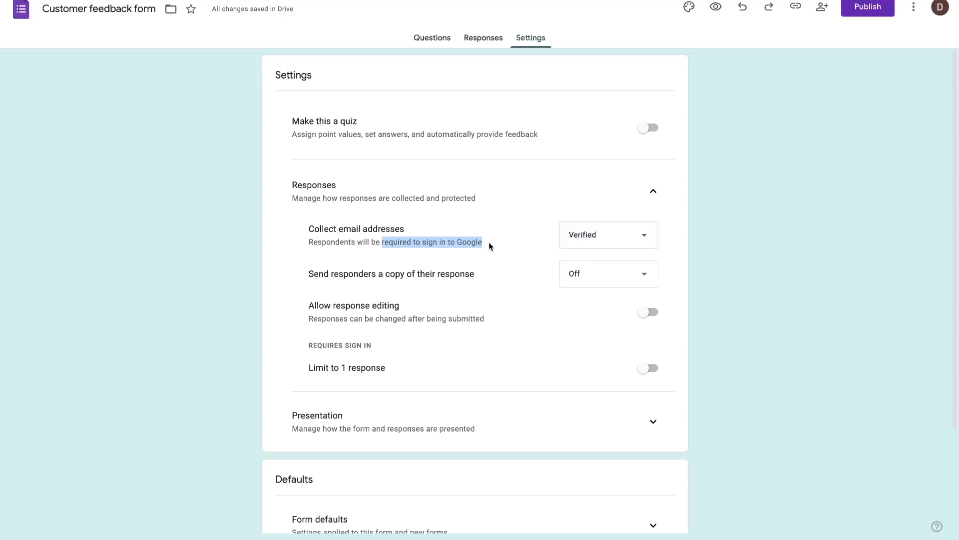
left_click(583, 243)
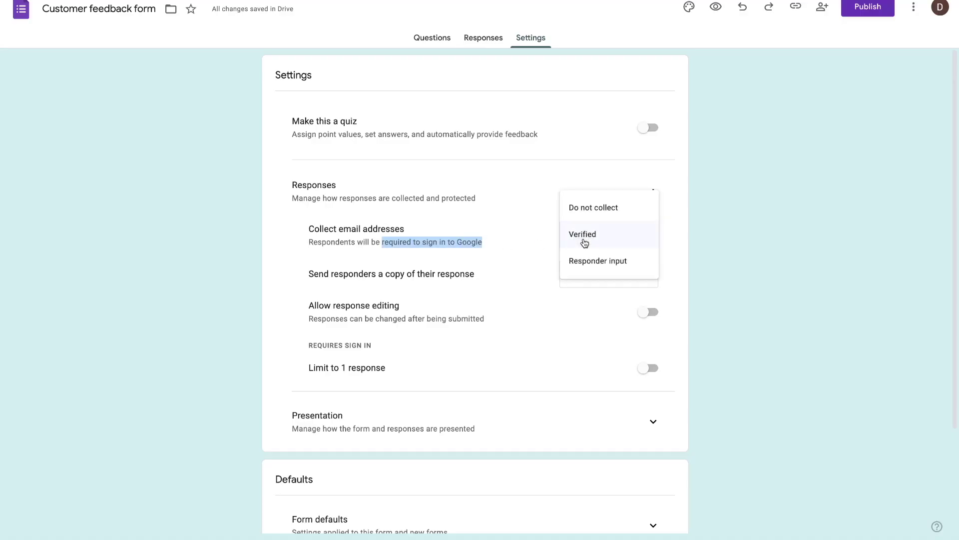
left_click(593, 263)
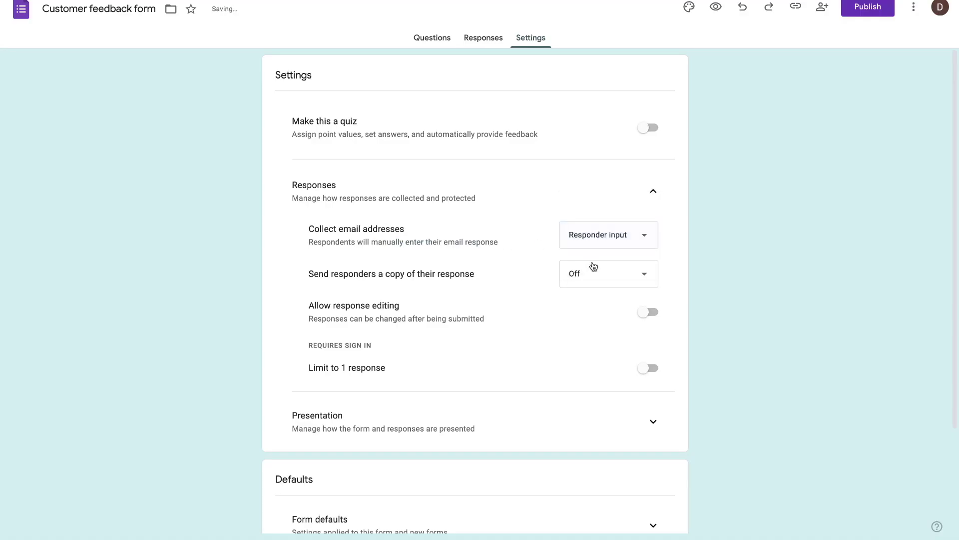
double_click(381, 242)
left_click_drag(410, 241, 532, 243)
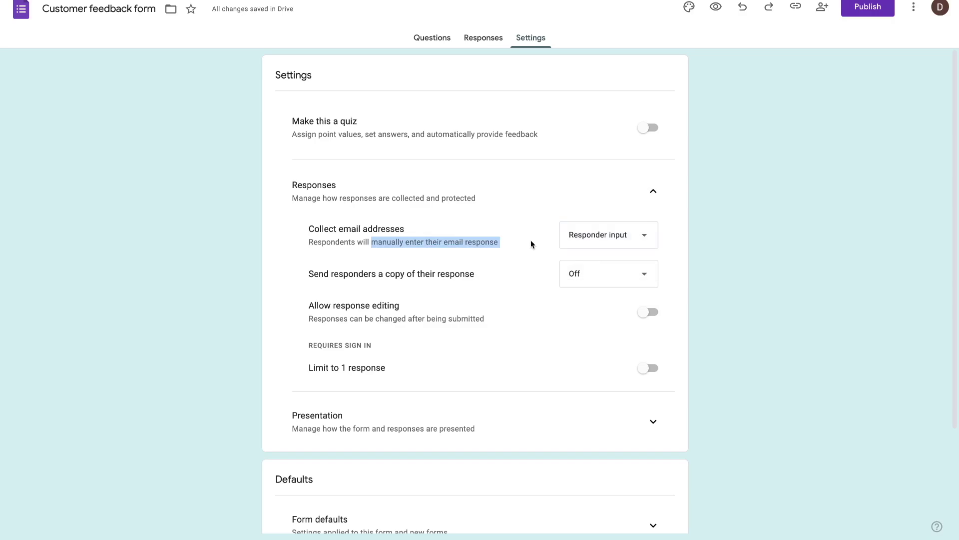
left_click(434, 42)
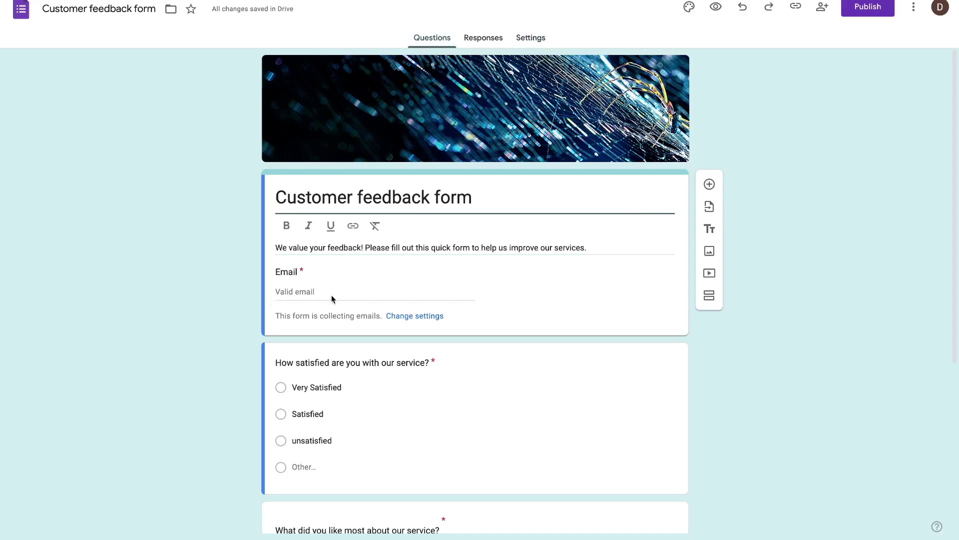
left_click(531, 38)
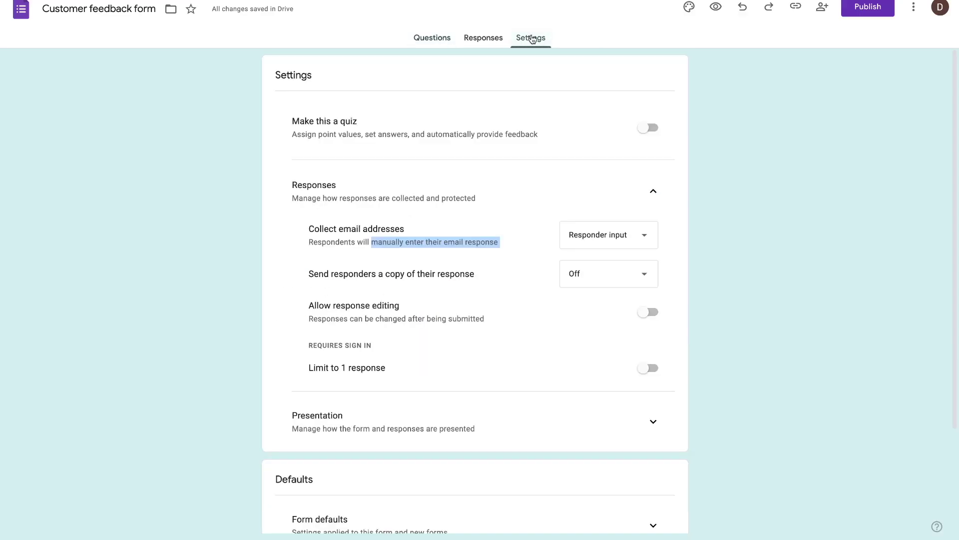
Keep sending responders a copy of their response Off and set email address collection to "Do not collect".
left_click(588, 277)
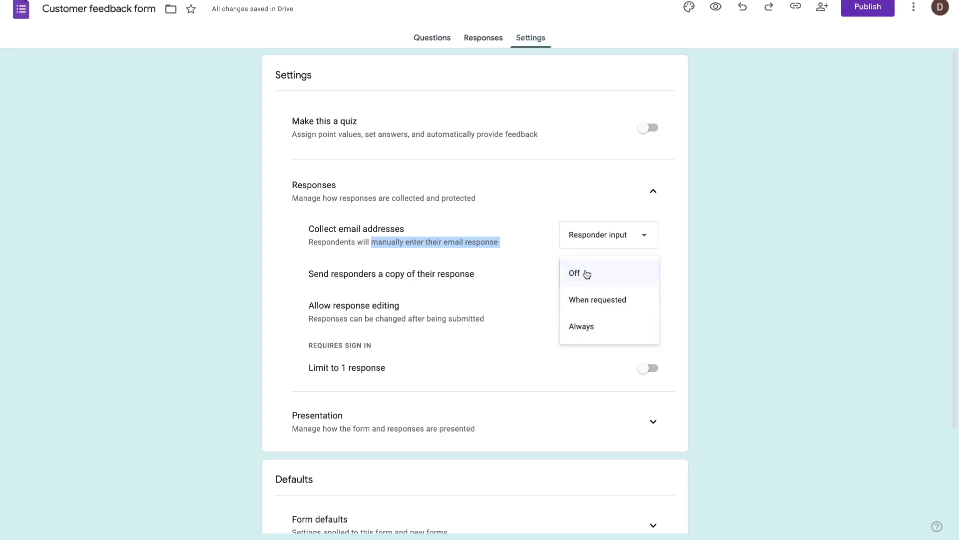
left_click(586, 274)
left_click(586, 235)
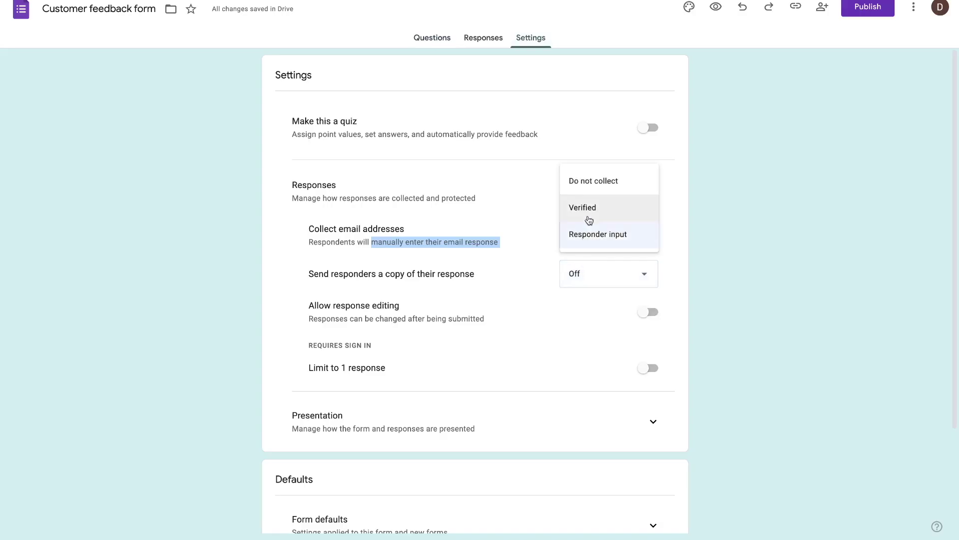
left_click(594, 181)
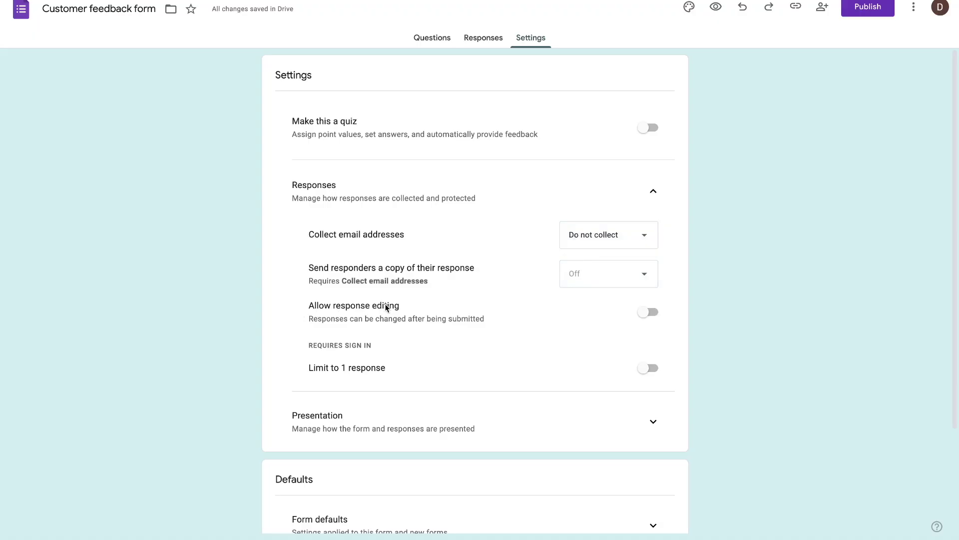
Allow response editing so that responses can be changed after being submitted.
left_click(647, 315)
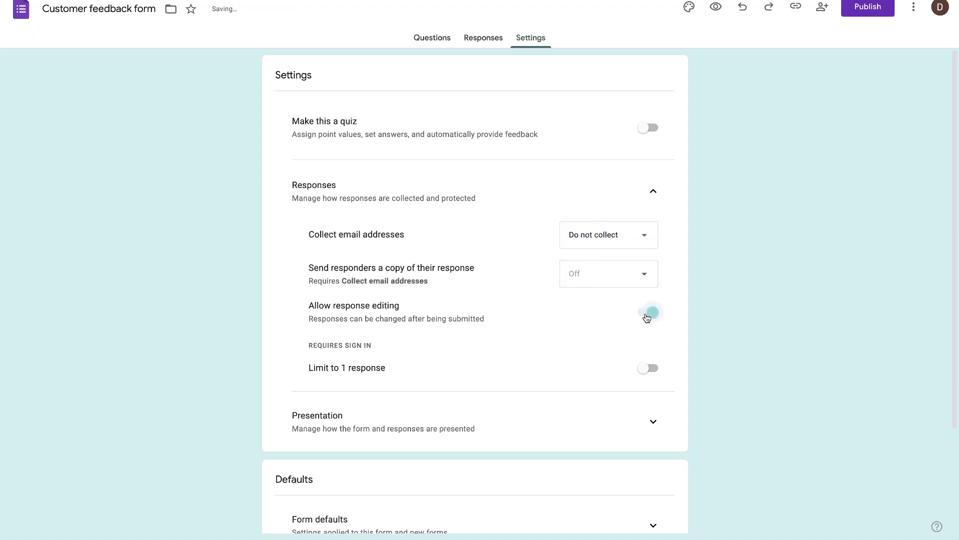
Turn response editing back off, and try the limit of one response per respondent before switching it off again.
left_click(647, 316)
left_click(650, 370)
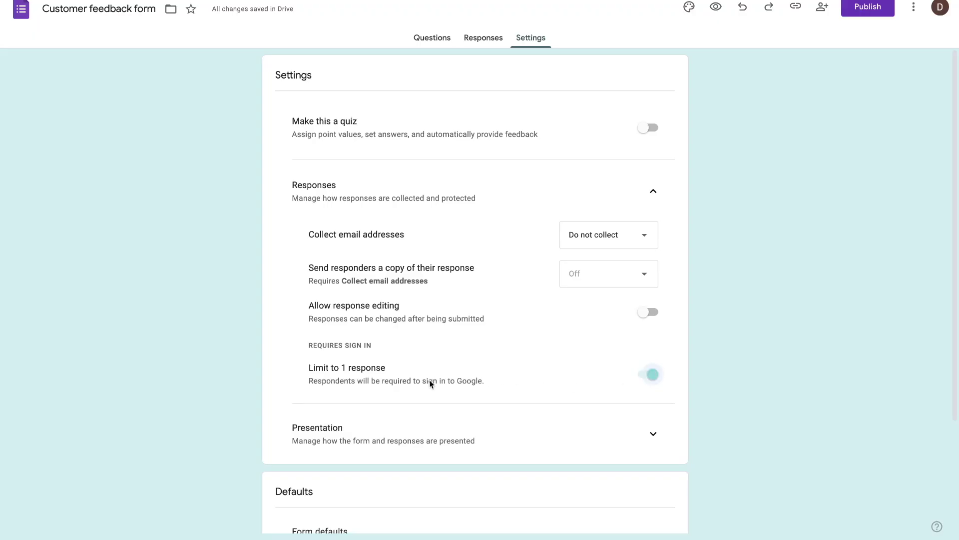
left_click(652, 375)
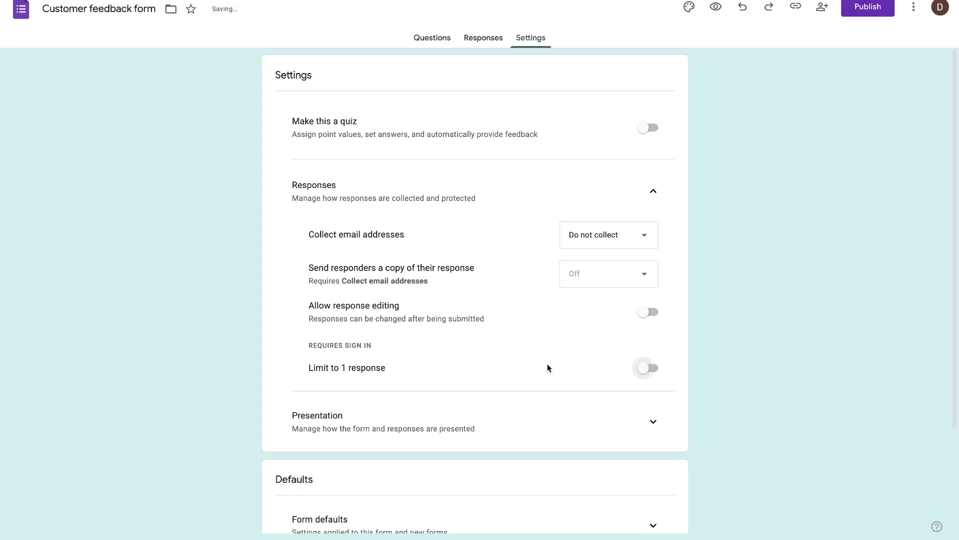
scroll(548, 364, "down", 3)
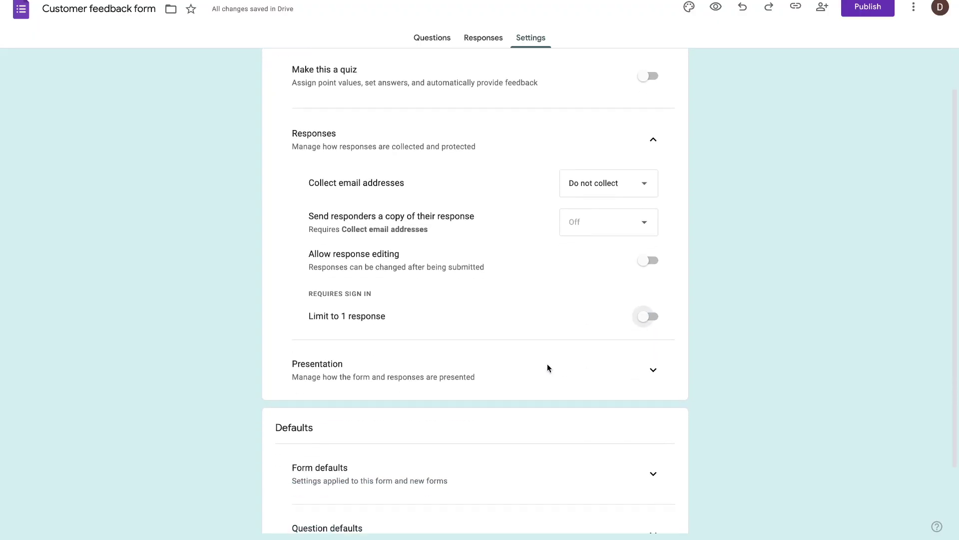
scroll(724, 289, "up", 3)
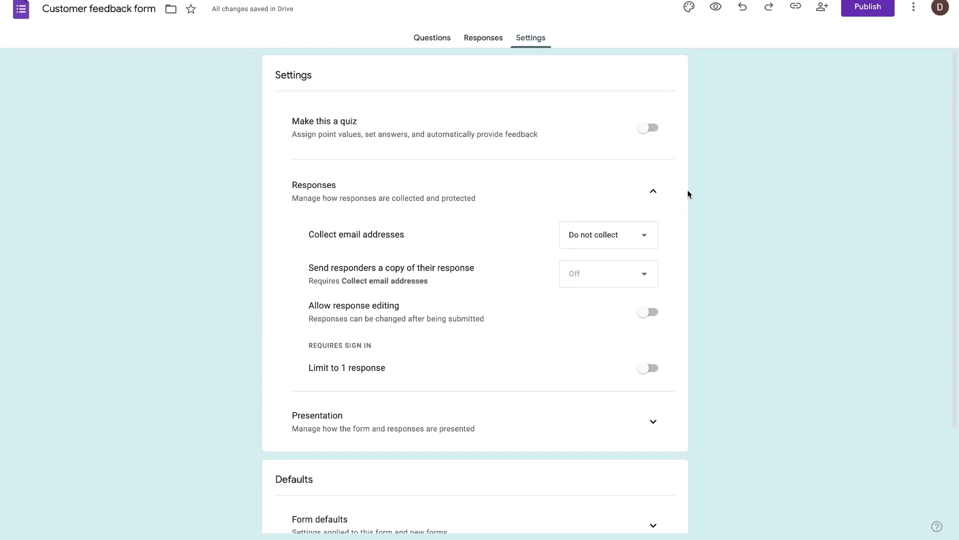
Expand the Presentation settings and review the form presentation, after-submission and restriction options.
left_click(655, 422)
scroll(658, 422, "down", 3)
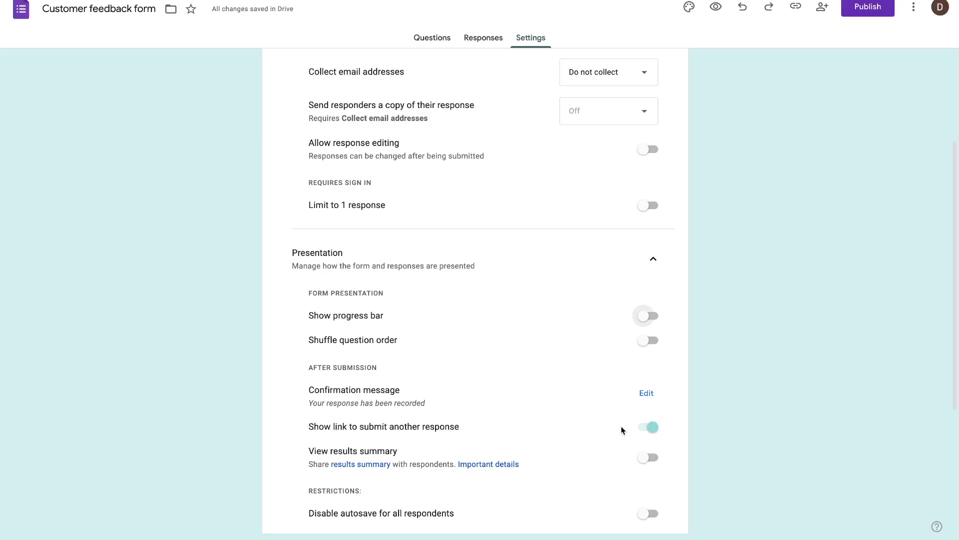
scroll(622, 429, "down", 1)
scroll(621, 427, "up", 2)
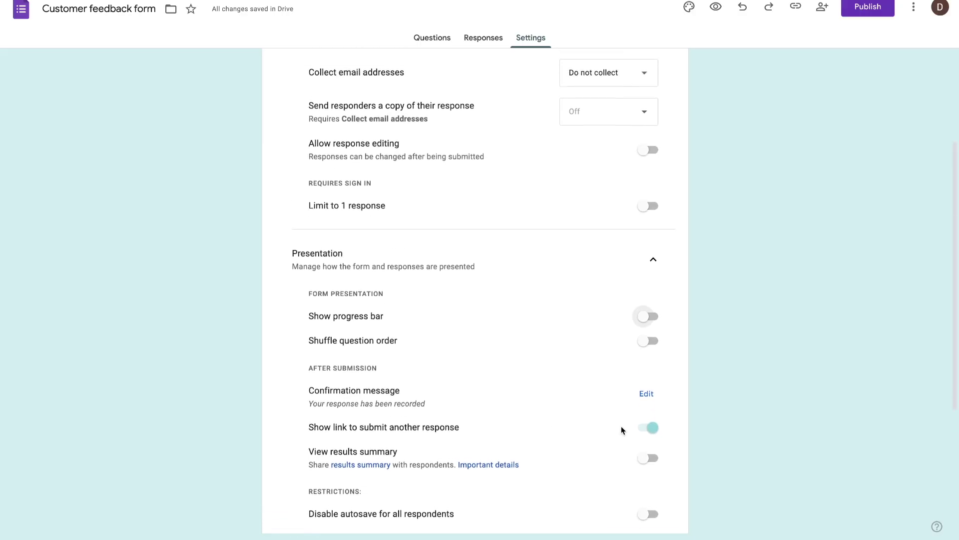
scroll(621, 429, "up", 2)
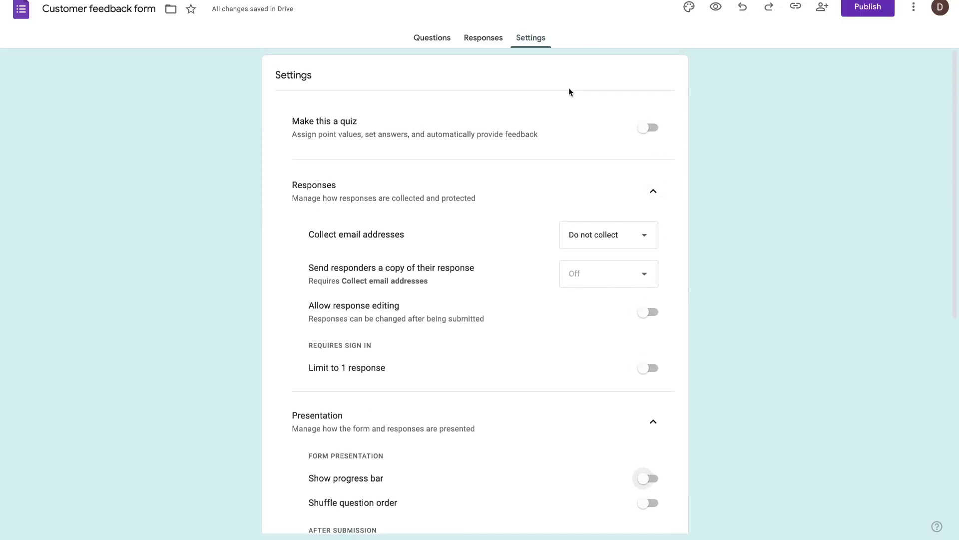
Return to the form's questions, start publishing it, and set the responder view access to "Anyone with the link".
left_click(431, 40)
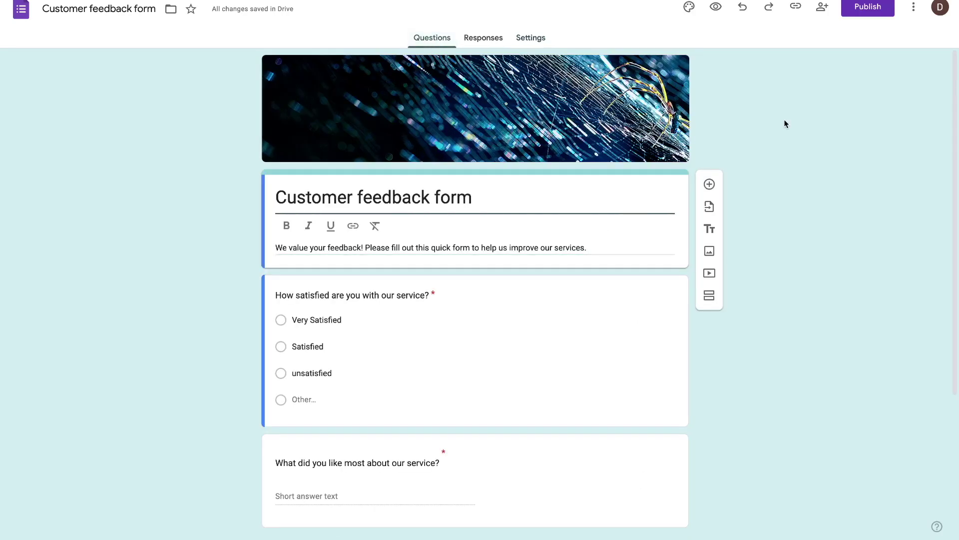
left_click(867, 10)
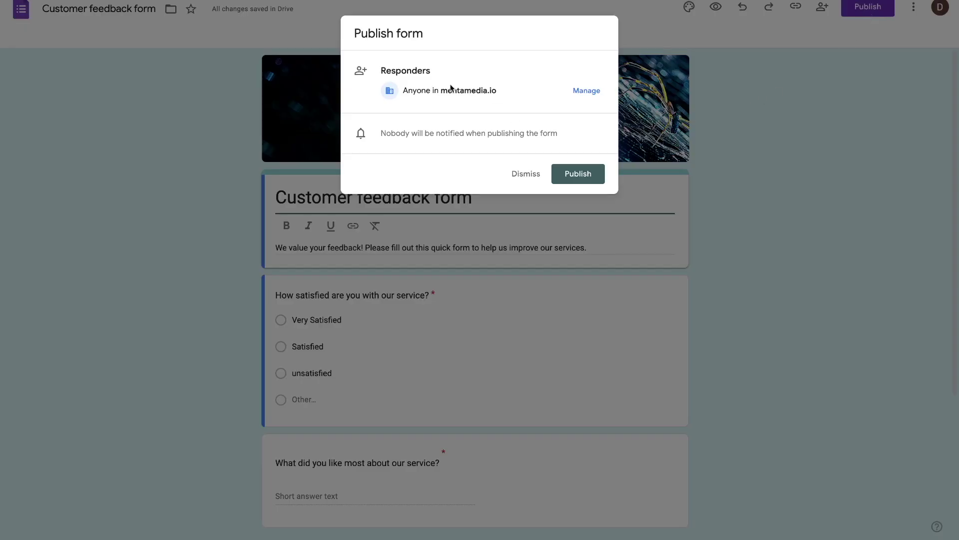
left_click(578, 93)
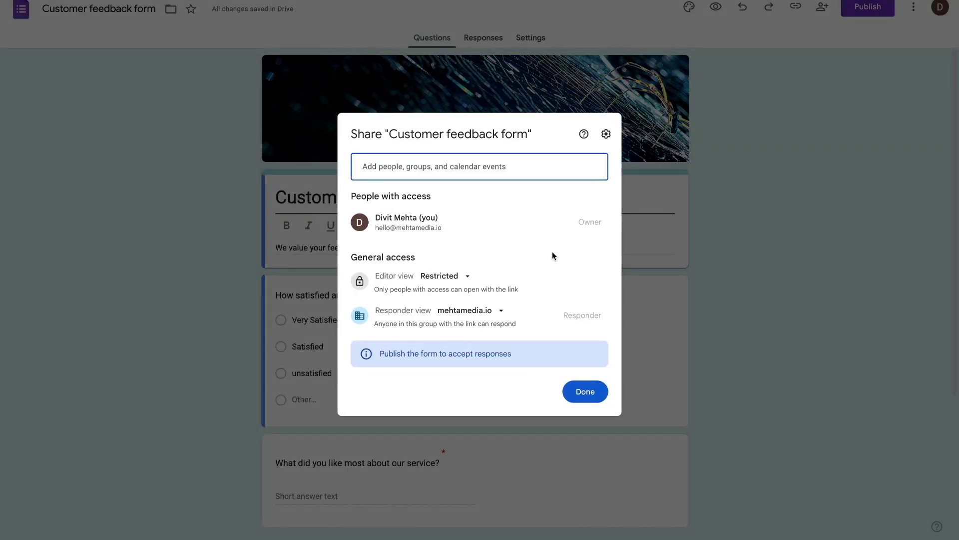
left_click(501, 311)
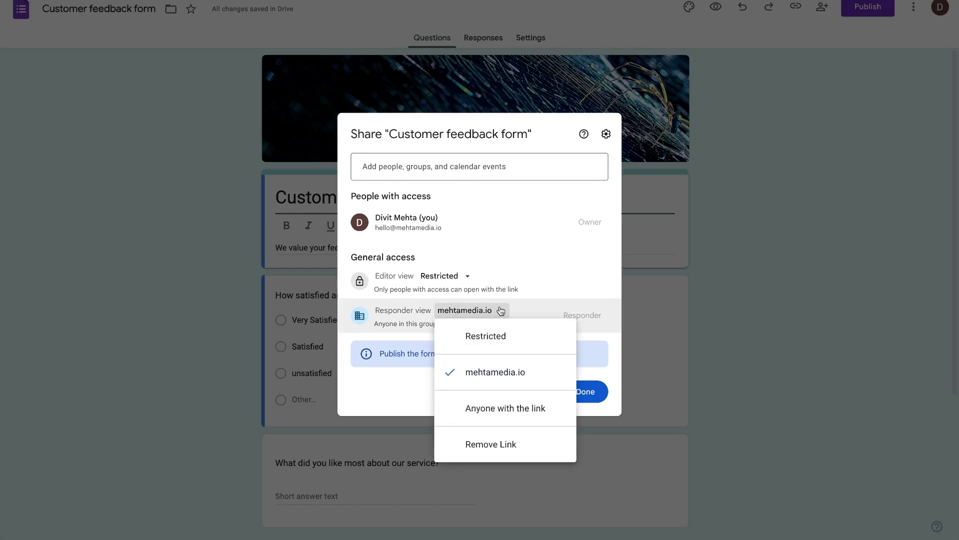
left_click(502, 407)
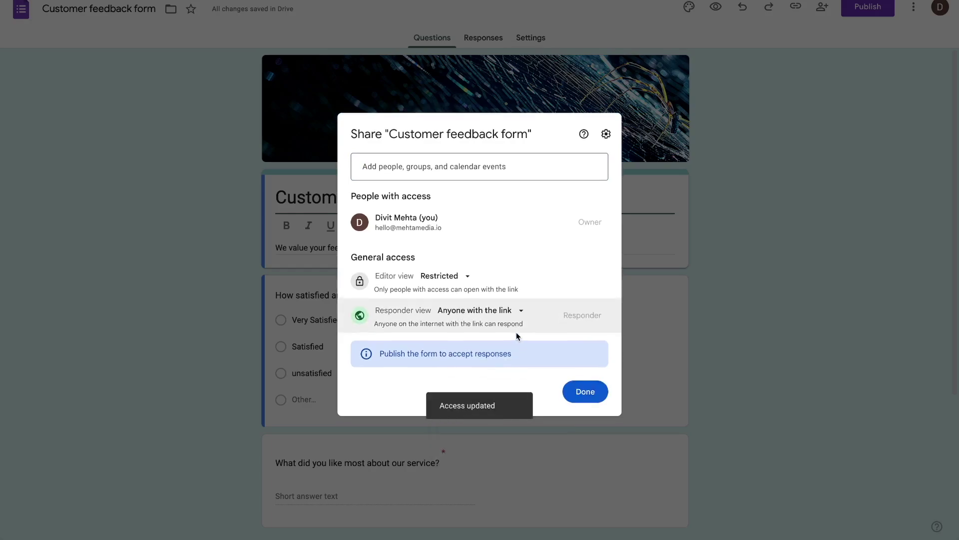
Check the responder access options, confirm the sharing settings and publish the form.
left_click(478, 310)
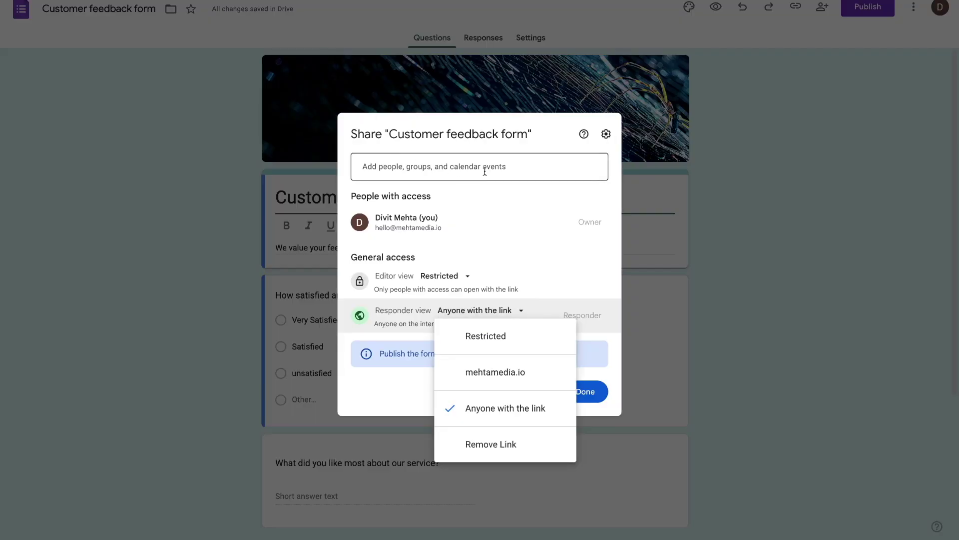
left_click(487, 202)
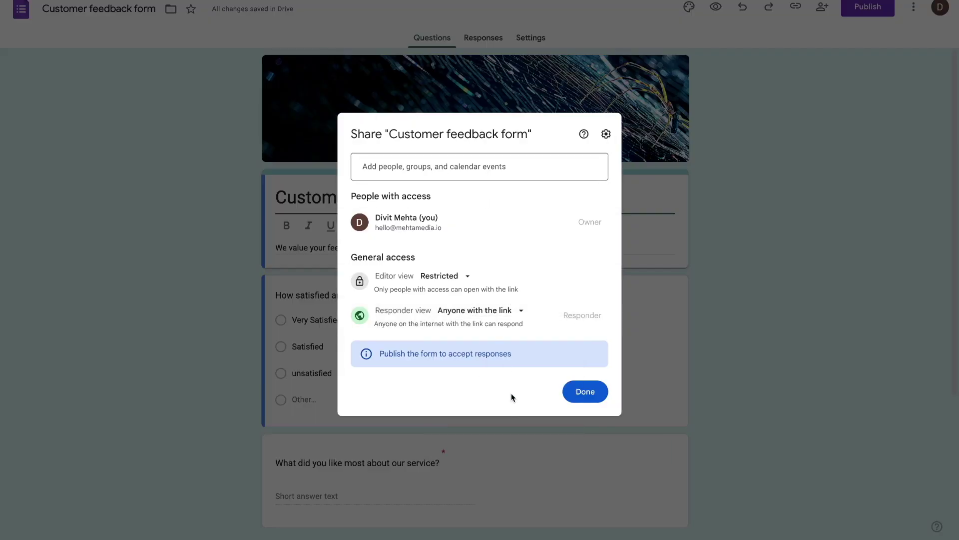
left_click(580, 395)
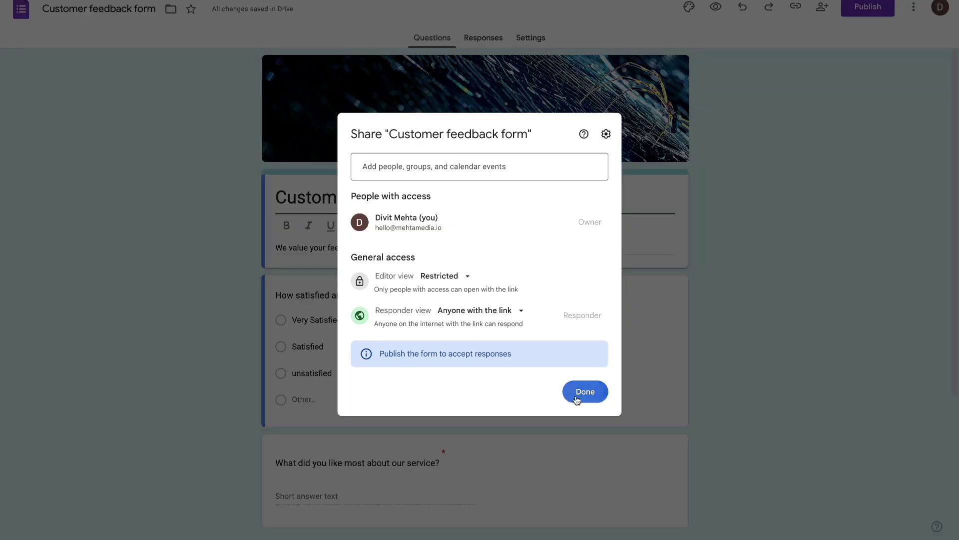
left_click(583, 174)
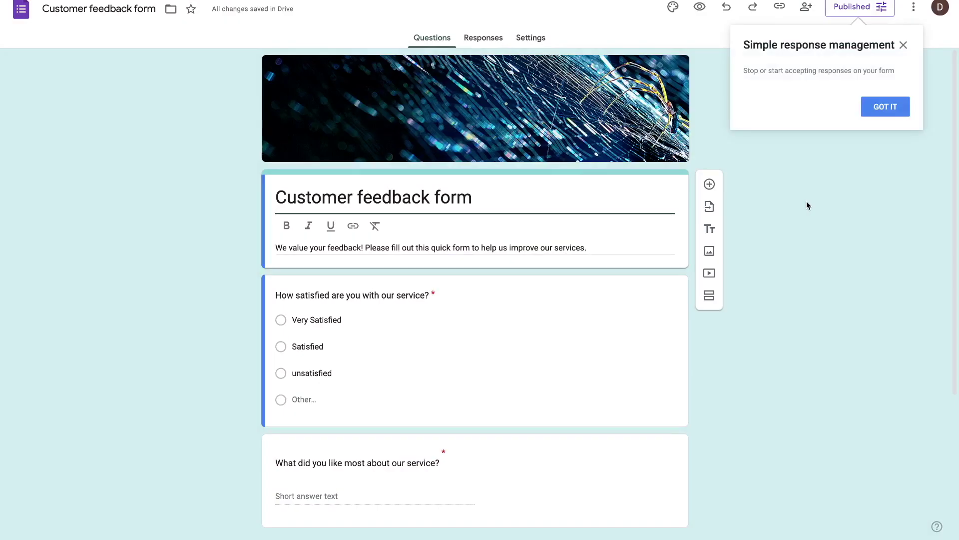
left_click(903, 46)
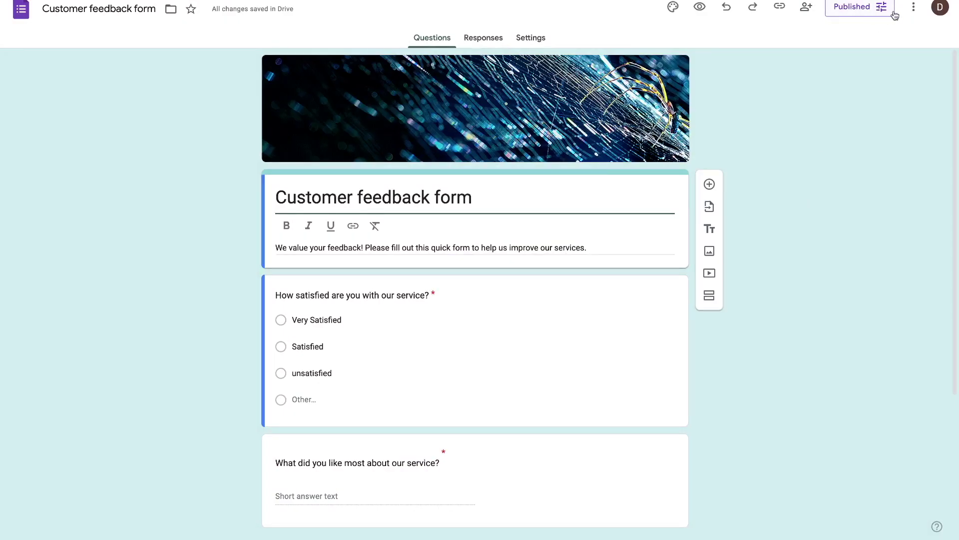
View the form's Embed HTML code and the additional form options, including the one for unpublishing the form.
left_click(913, 9)
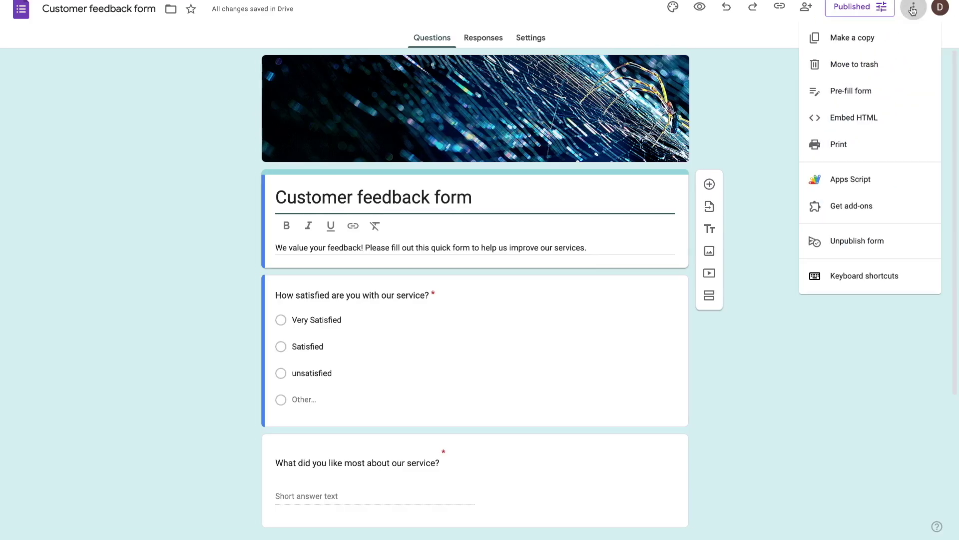
left_click(845, 119)
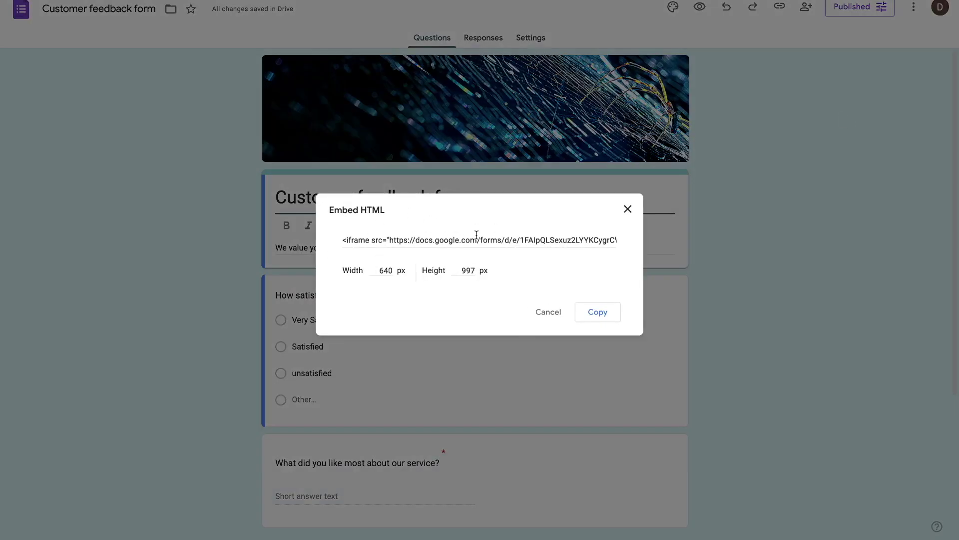
left_click(627, 209)
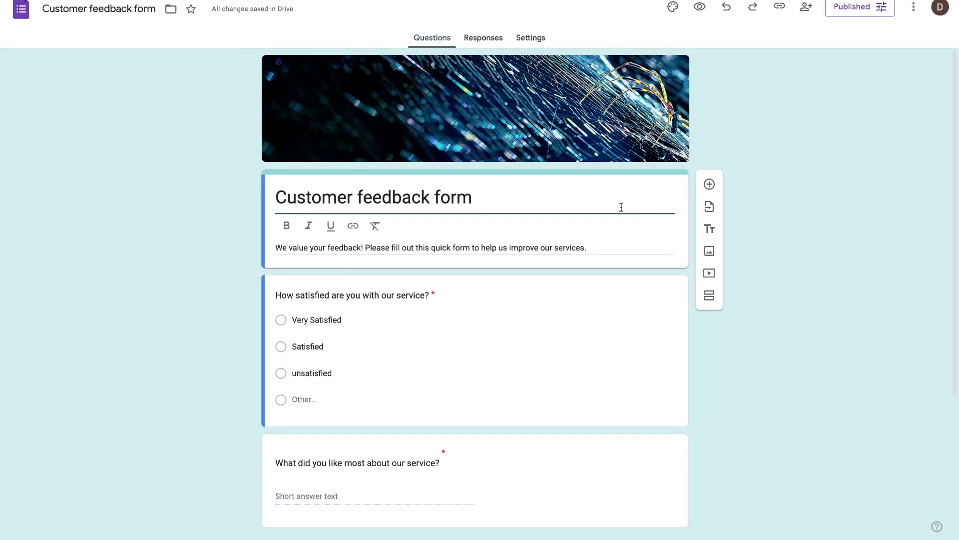
left_click(913, 13)
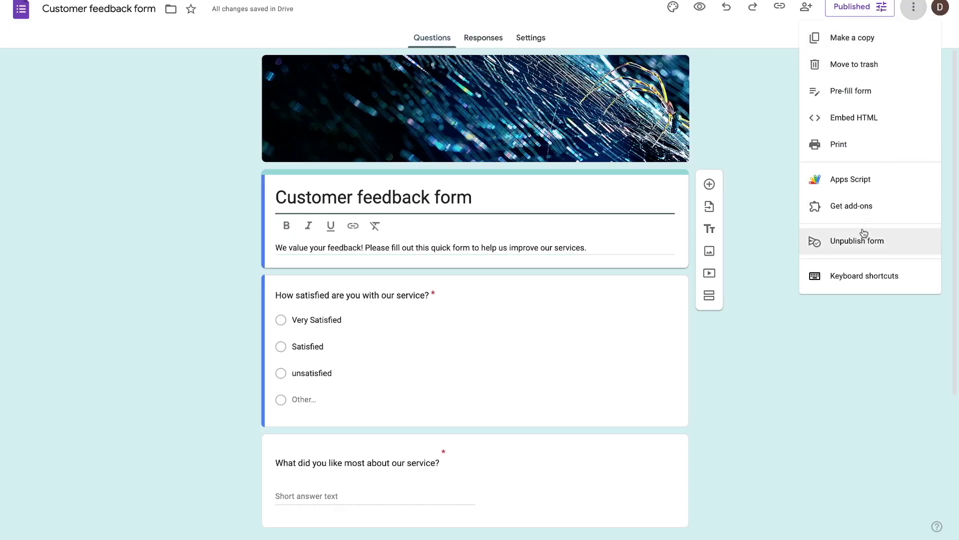
left_click(788, 193)
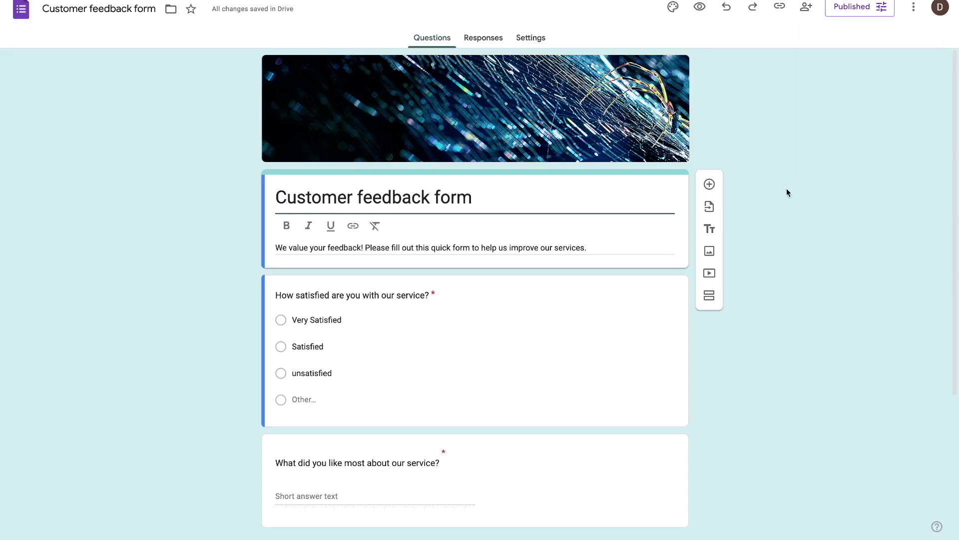
Get the responder link from the published options with the Shorten URL option enabled.
left_click(847, 10)
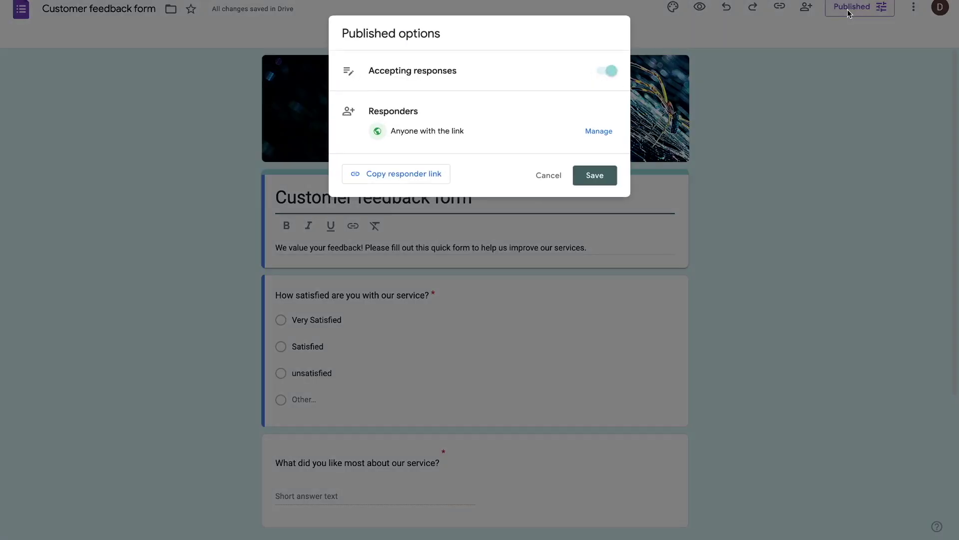
left_click(403, 175)
left_click(359, 244)
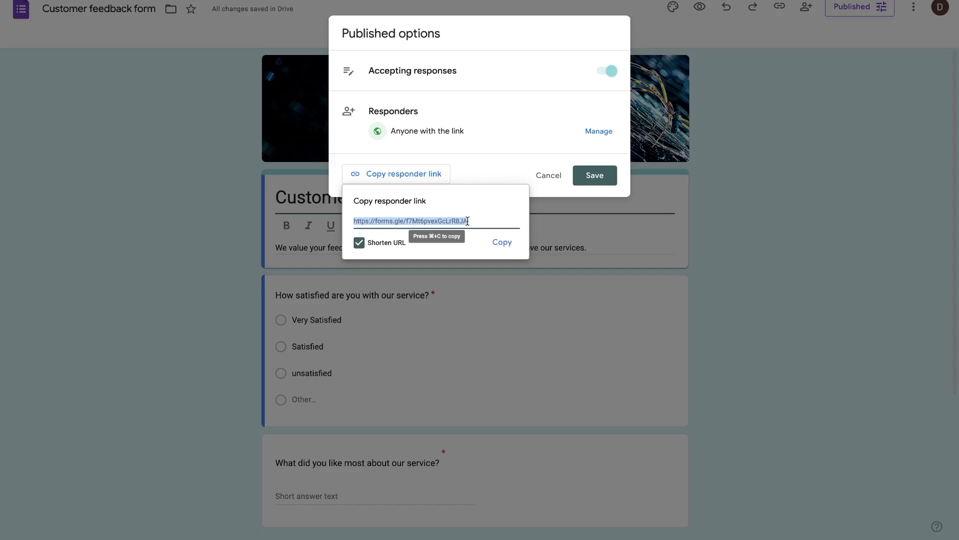
left_click(363, 62)
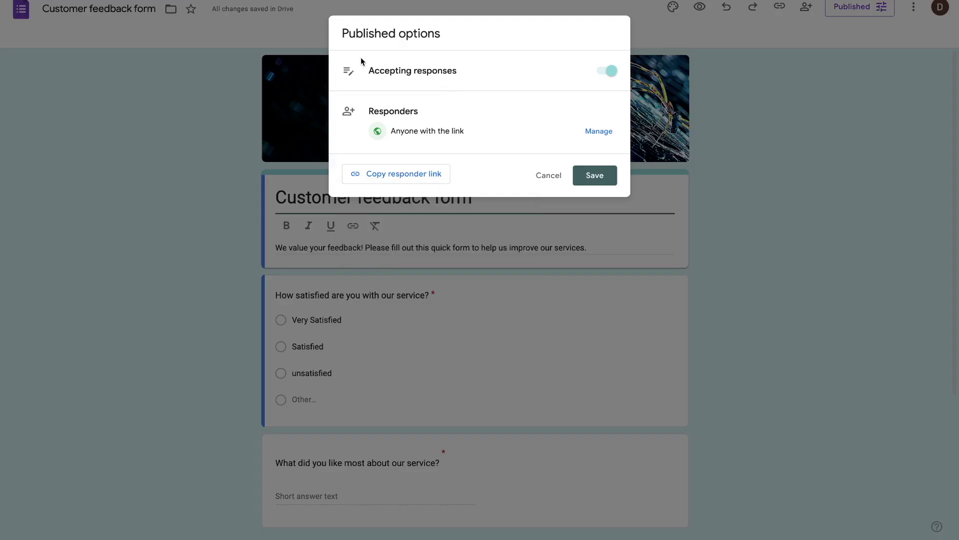
Switch accepting responses off and back on, and save the published options.
left_click(608, 72)
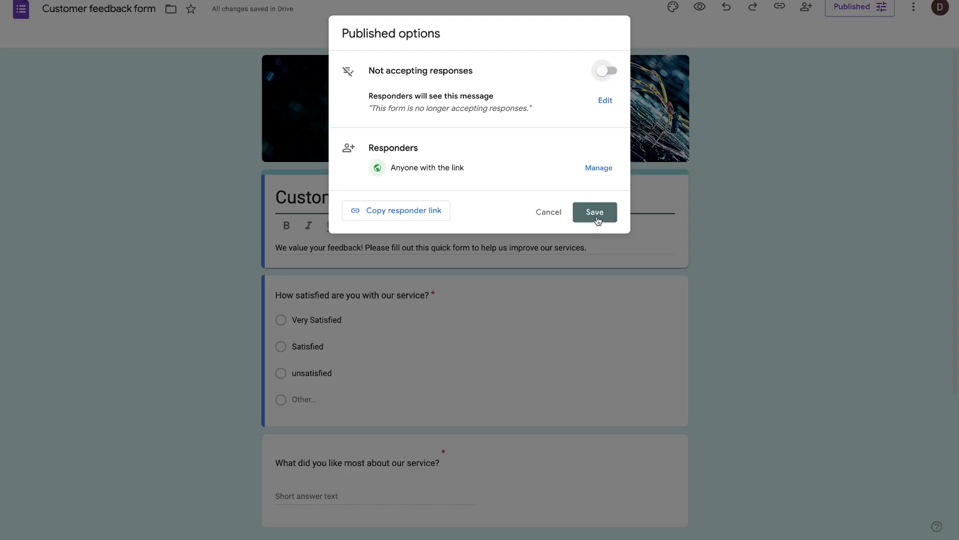
left_click(608, 73)
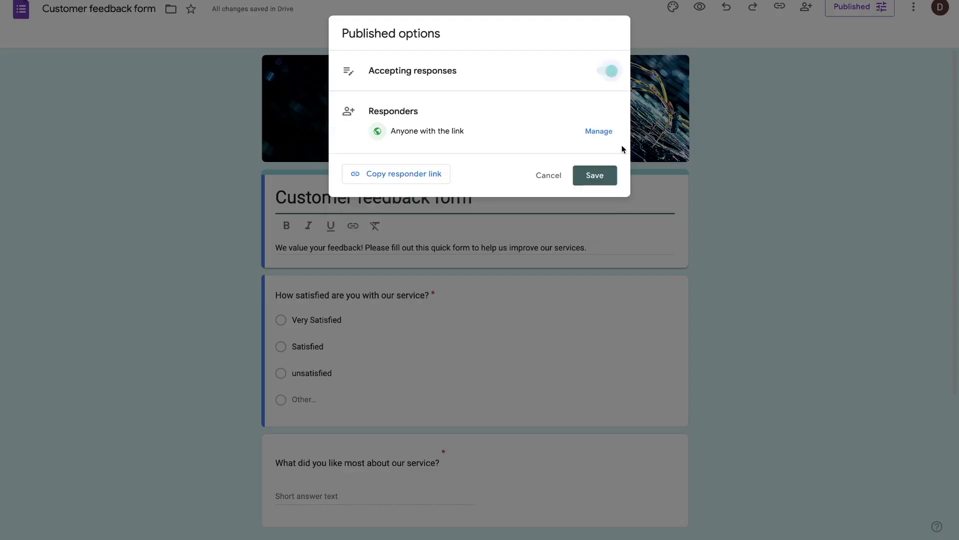
left_click(608, 176)
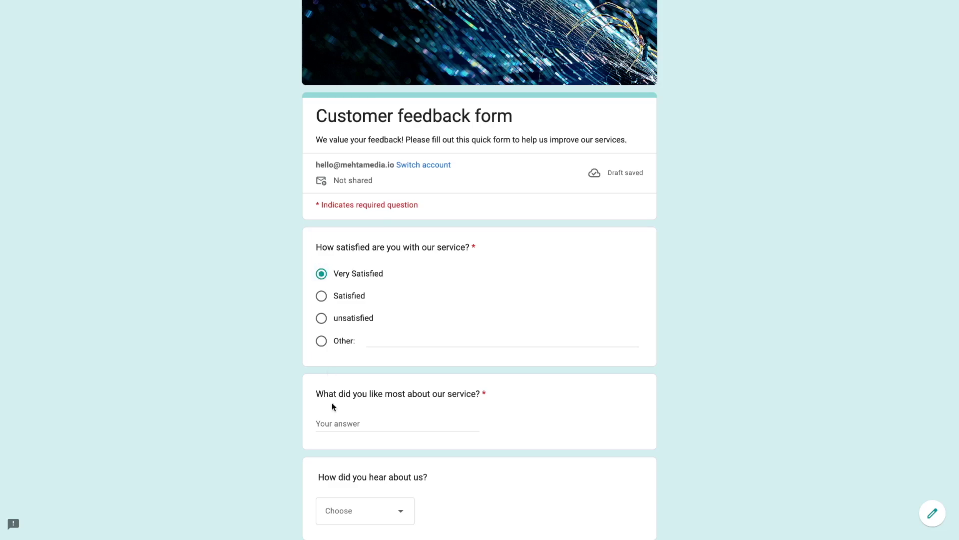
In the published form, answer "customer service" as what was liked most, choose Website as the referral source, submit the response and return to the editor.
scroll(332, 400, "down", 1)
left_click(322, 388)
type("custo")
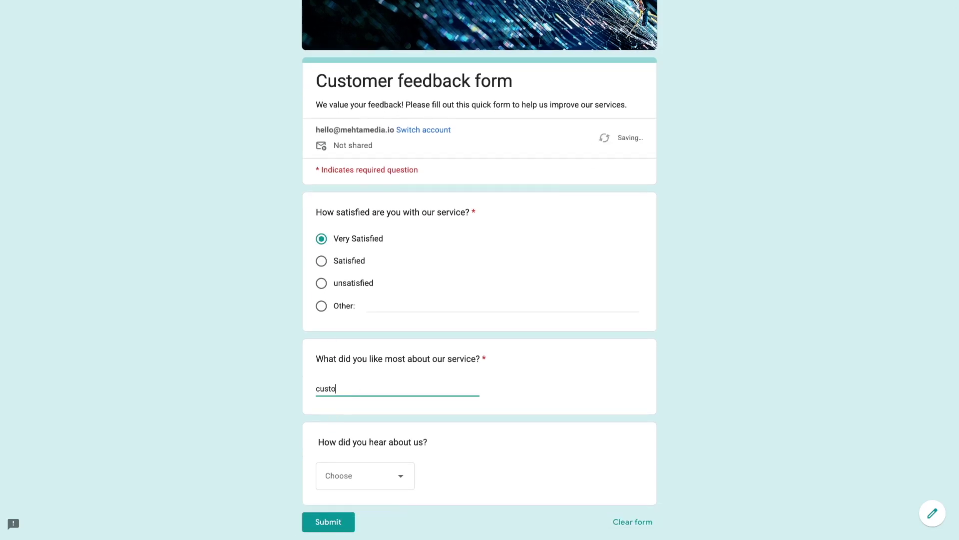
type("mer service")
left_click(338, 475)
left_click(338, 444)
left_click(331, 516)
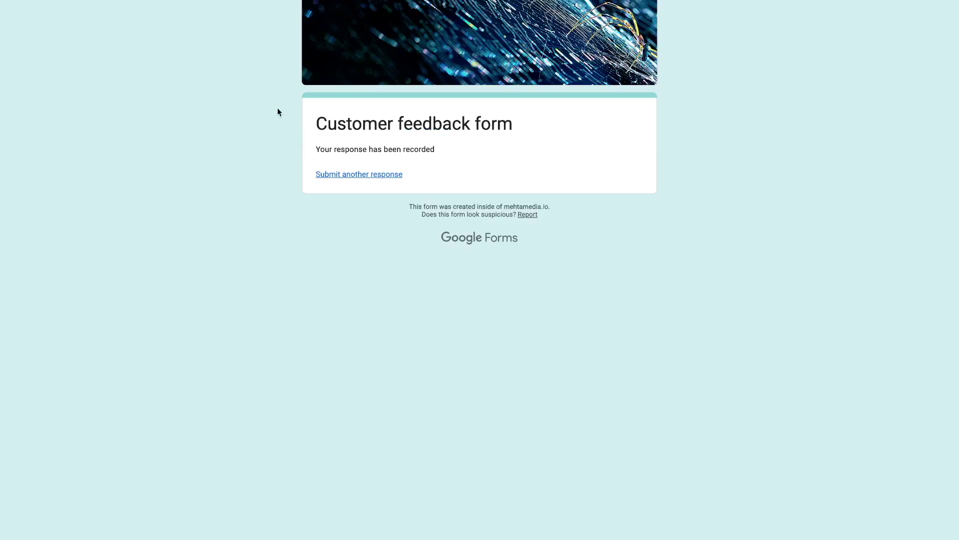
key("ctrl+w")
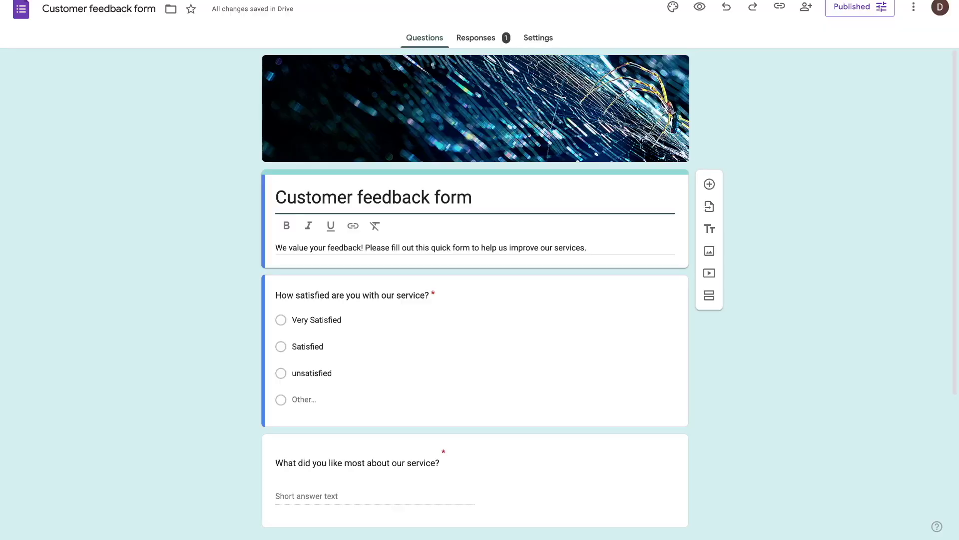
Review the form's collected responses in the summary charts and in the view by question.
left_click(490, 42)
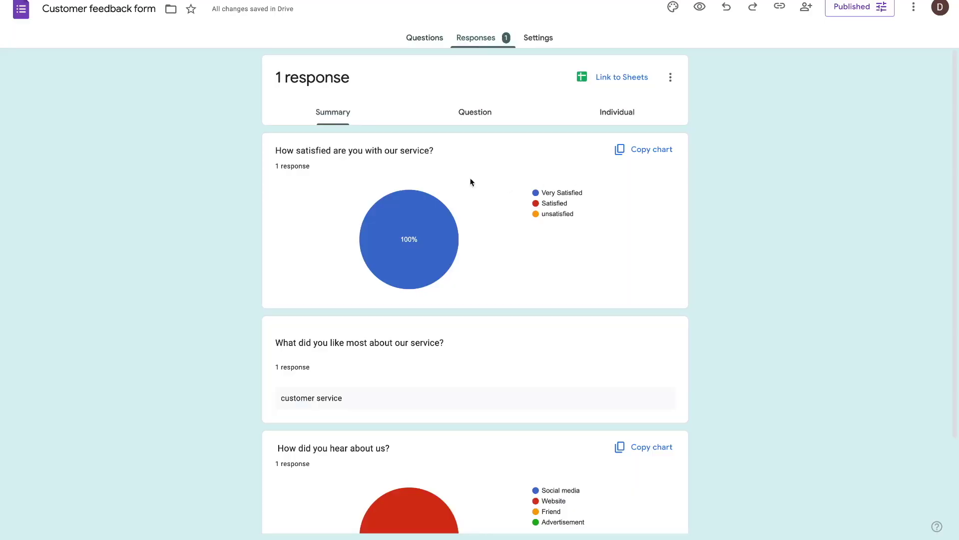
scroll(362, 294, "down", 3)
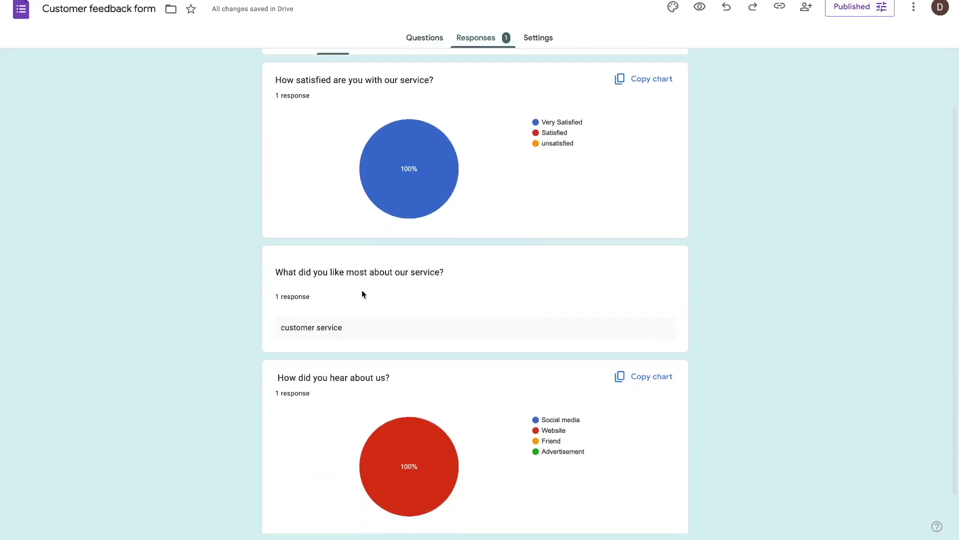
scroll(362, 294, "up", 3)
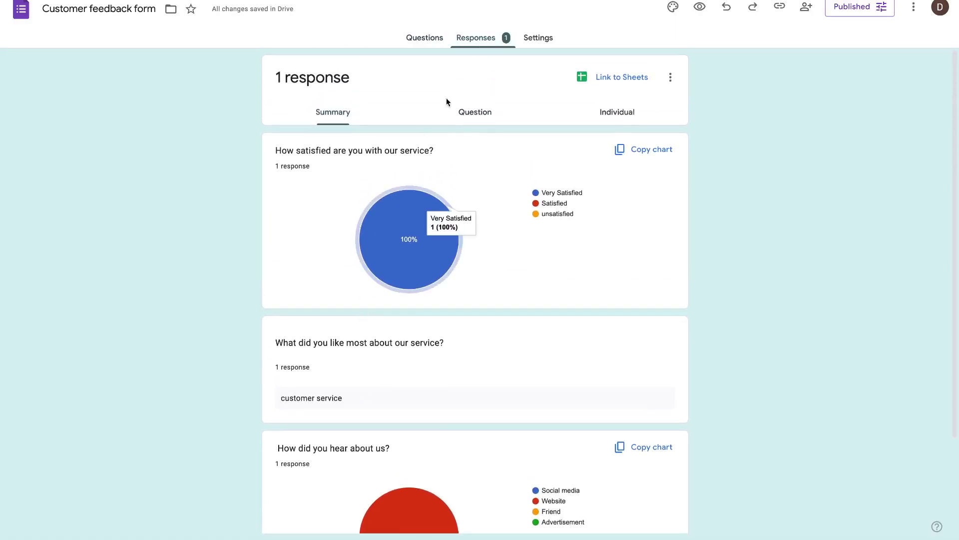
left_click(472, 112)
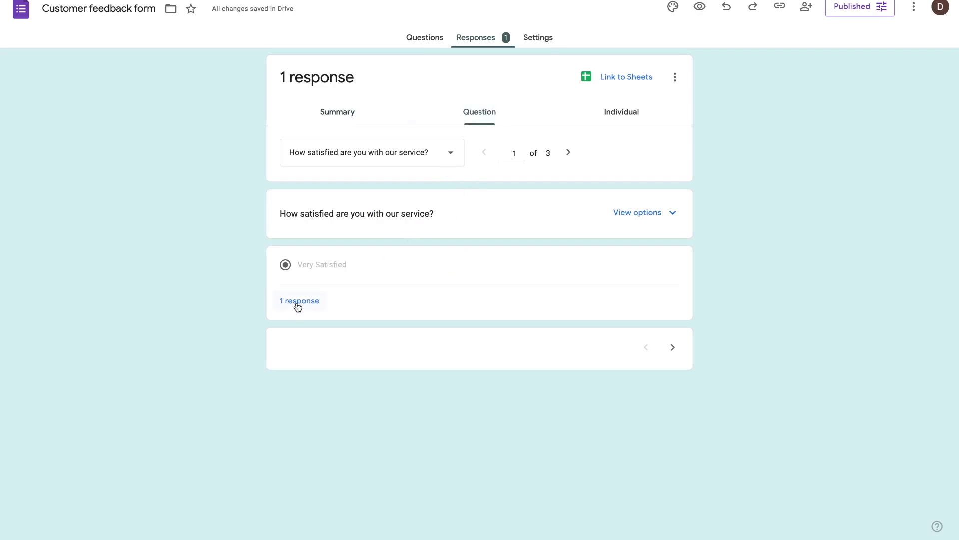
Review the responses to the remaining two questions and the individual response, and return to the summary of all responses.
left_click(568, 153)
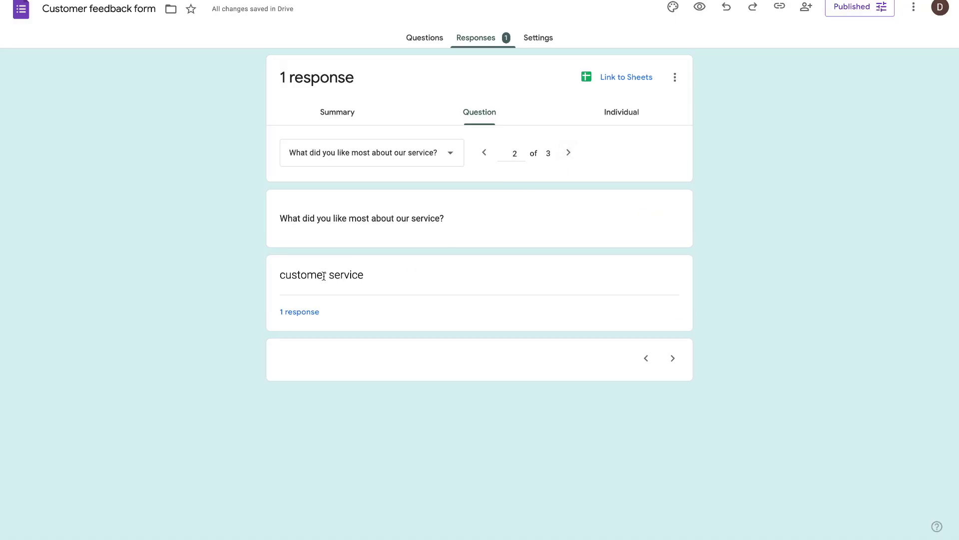
left_click(569, 153)
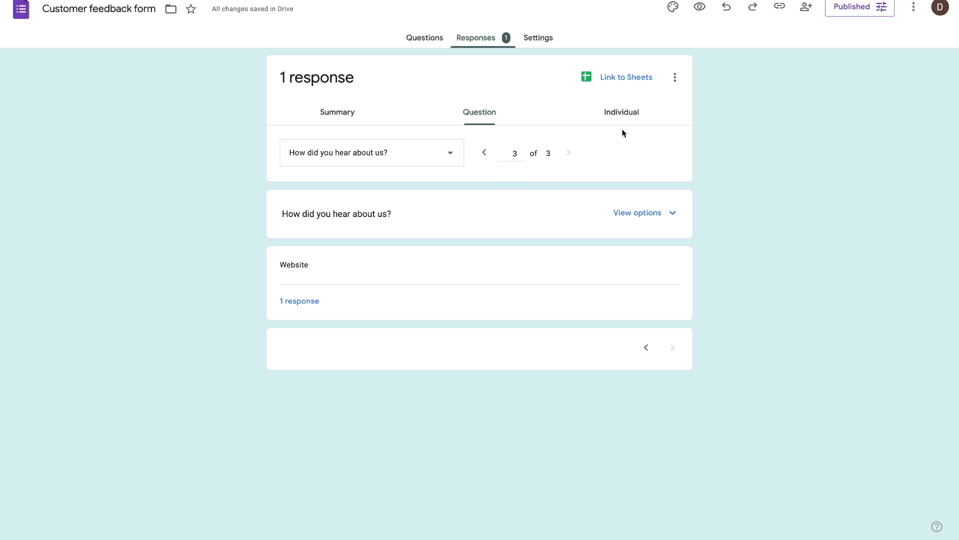
left_click(625, 112)
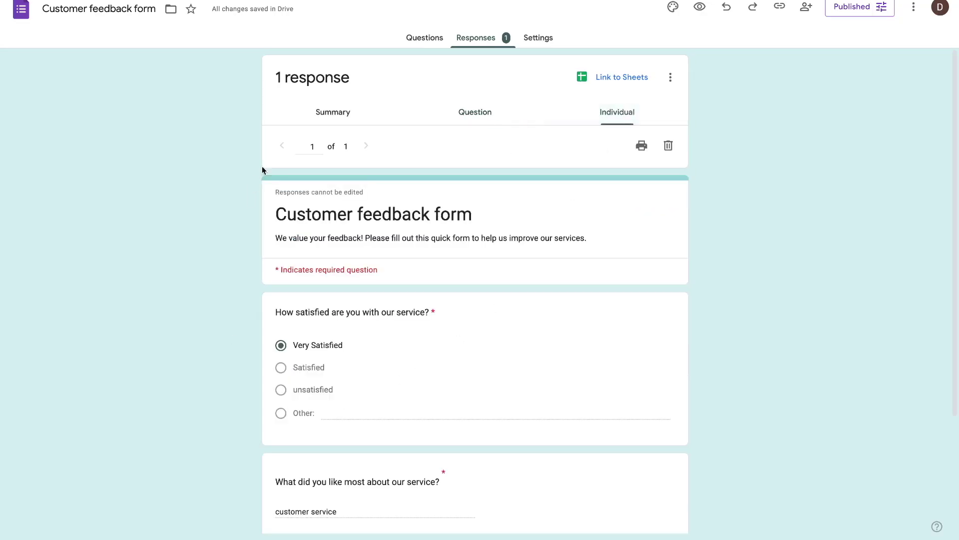
left_click(325, 122)
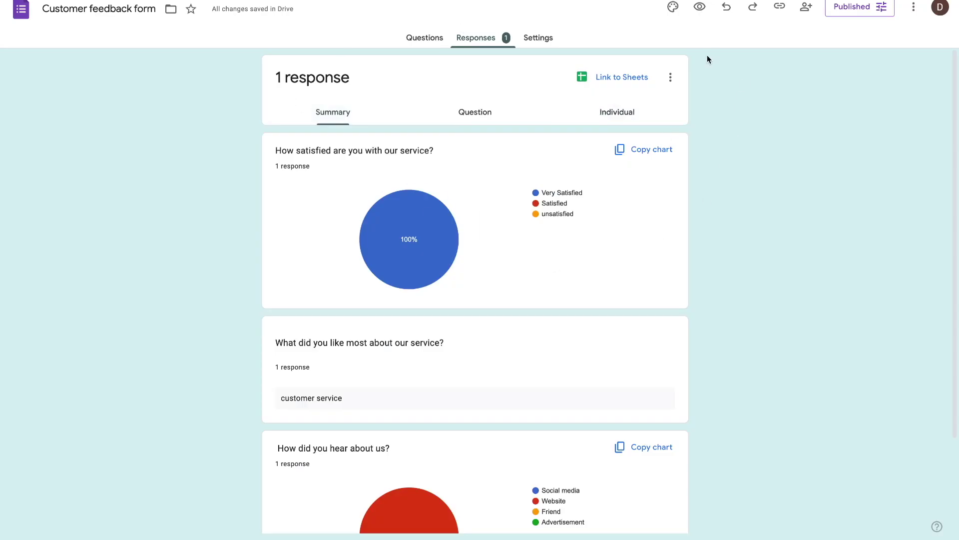
Turn on email notifications for new responses and switch them back off.
left_click(671, 78)
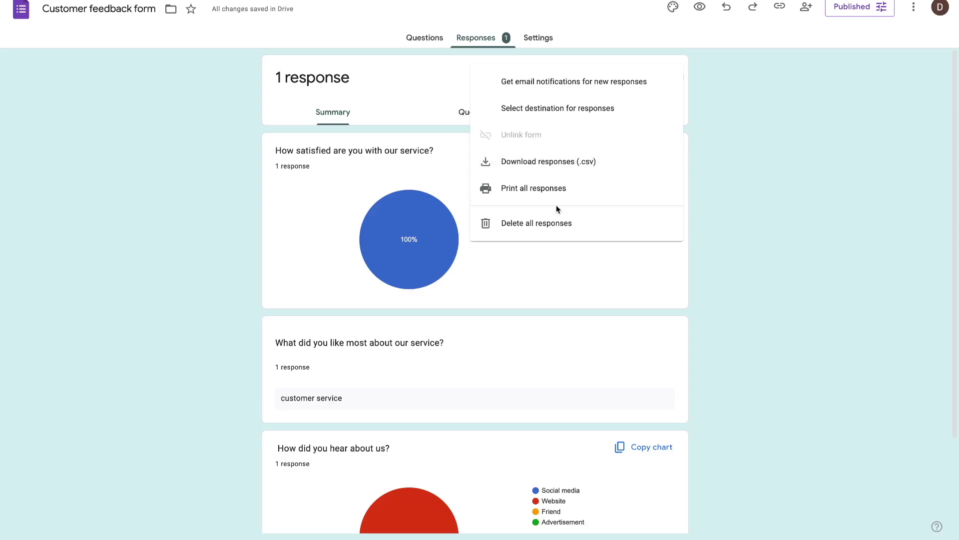
left_click(561, 92)
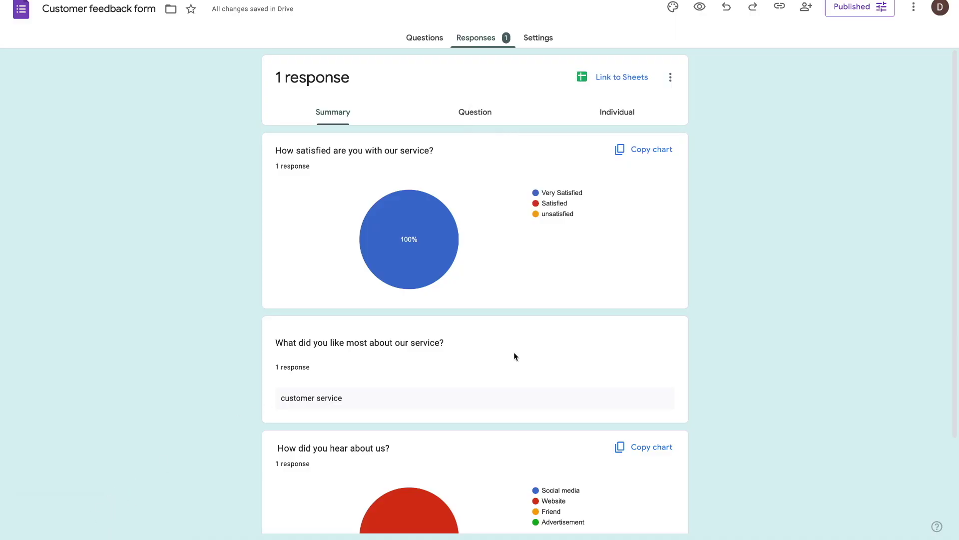
left_click(671, 77)
left_click(598, 90)
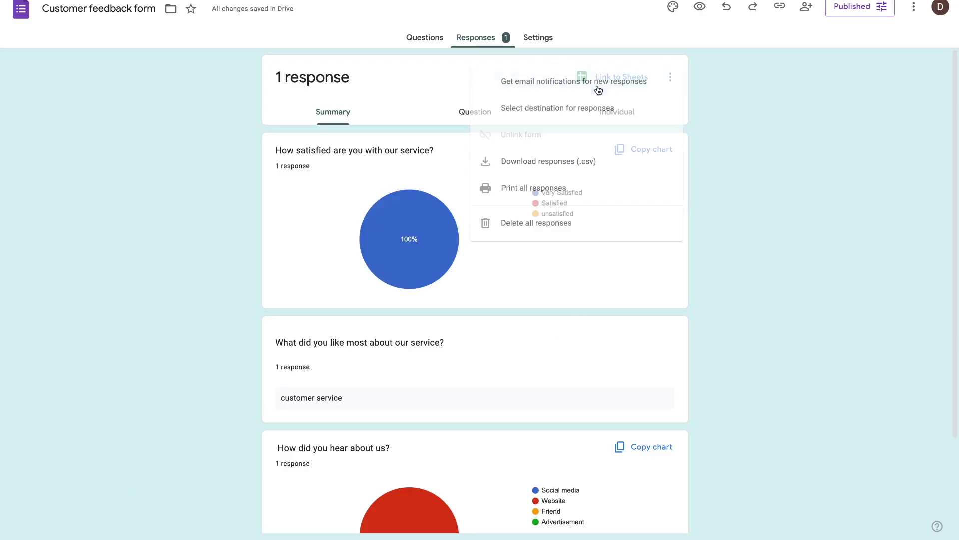